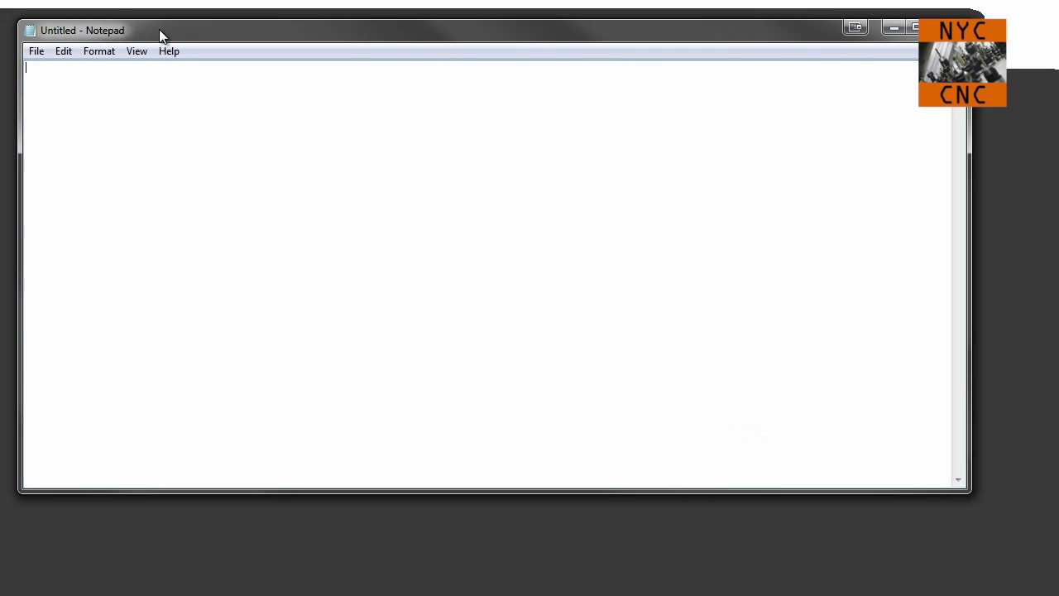
Enter the viewer's message requesting an o-ring groove video and highlight the phrase "groove for a o ring around my part".
type("Hi, I watched a few of your youtube videos on alibre ( geomagic ), they were very informative. I am working on a part, and I am trying to make a groove for a o ring around my part. I was wondering if you had a video showing that? I just subscribed to your youtube channel, and I have not seen one yet.  Thanks in advance  Ken")
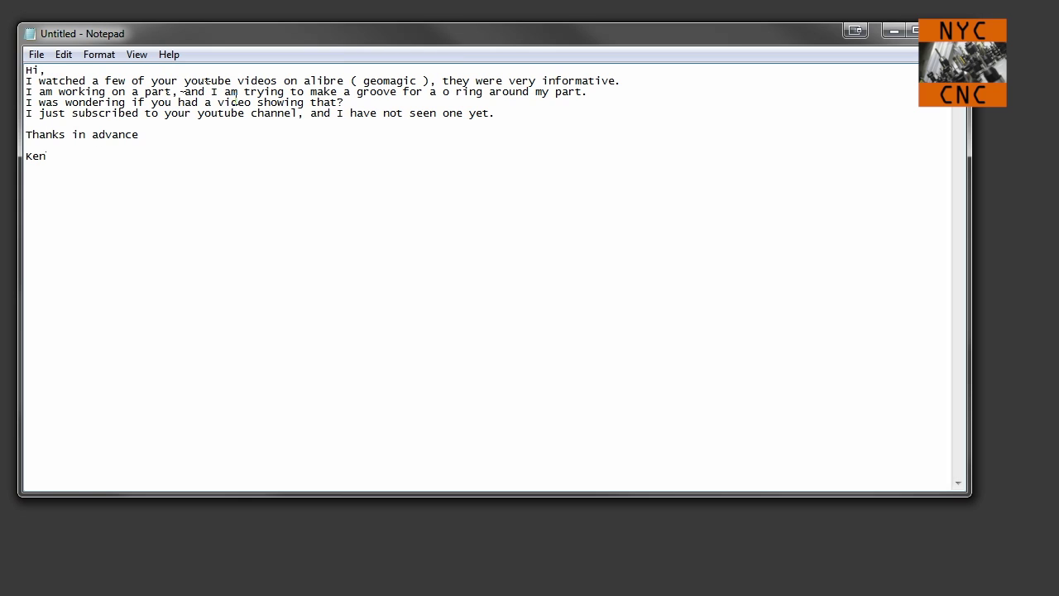
left_click_drag(356, 93, 570, 91)
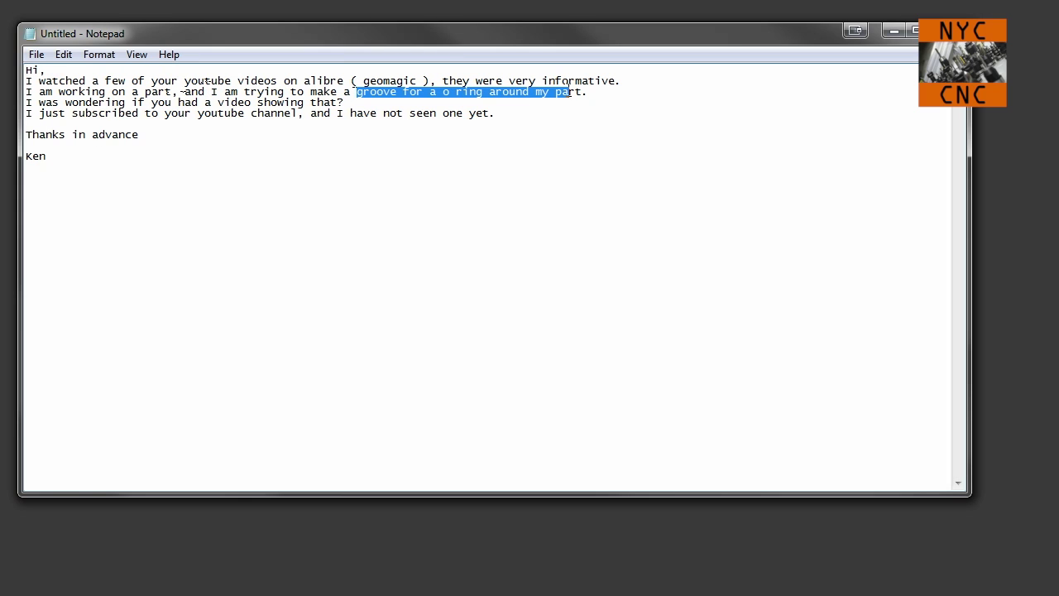
left_click(327, 103)
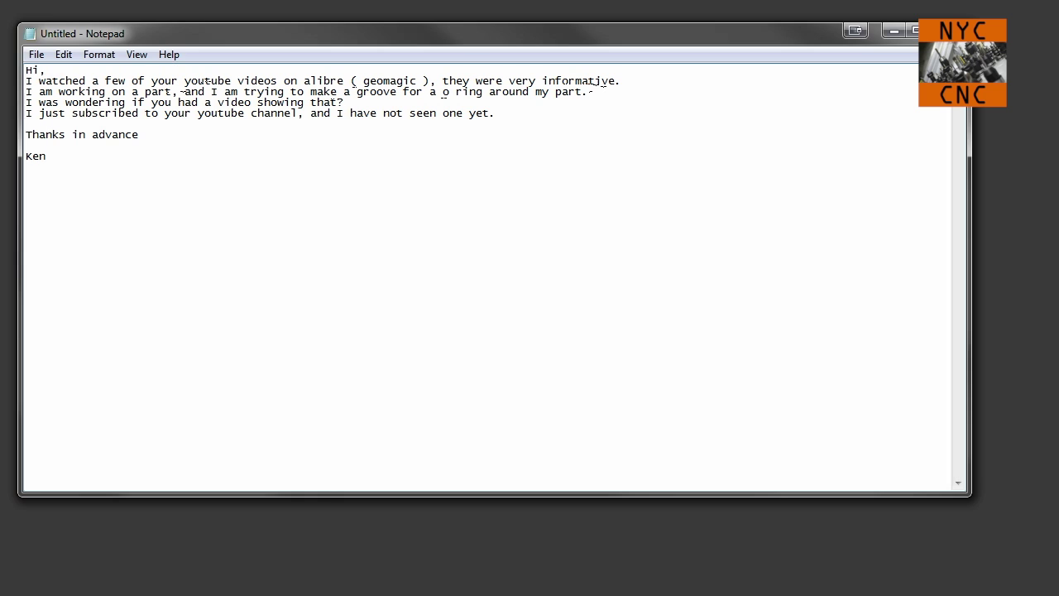
Switch to Alibre Design, create a new part and enlarge its window to fill the screen.
left_click(944, 30)
left_click(494, 244)
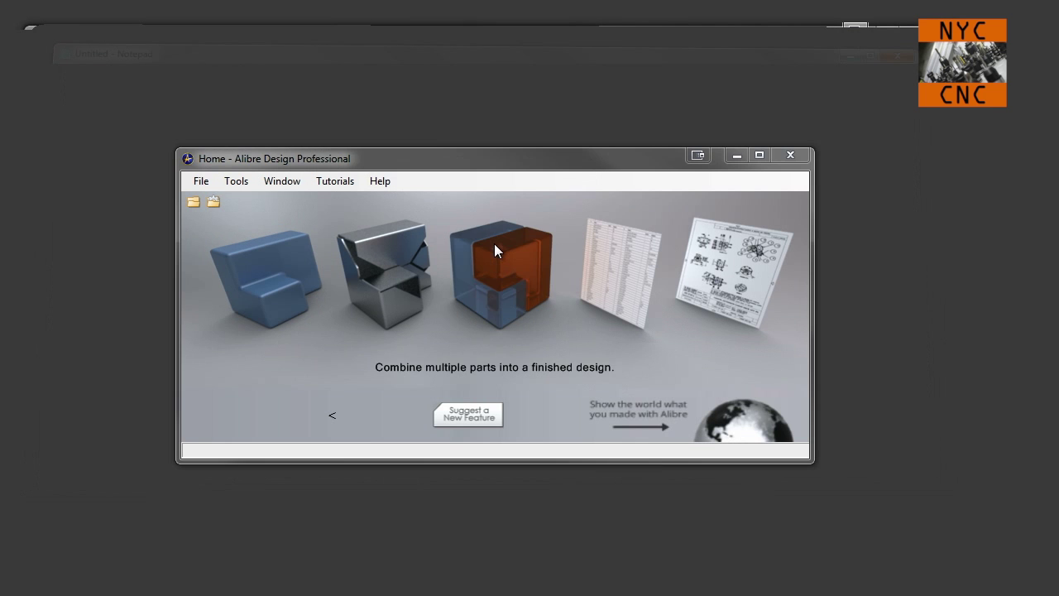
left_click_drag(437, 157, 454, 135)
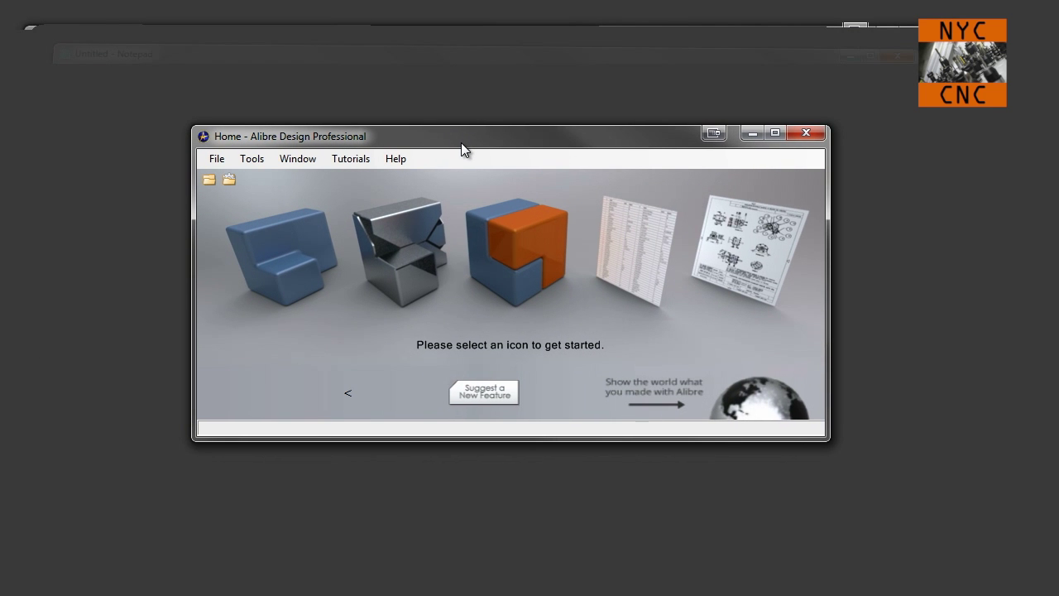
left_click_drag(376, 134, 386, 96)
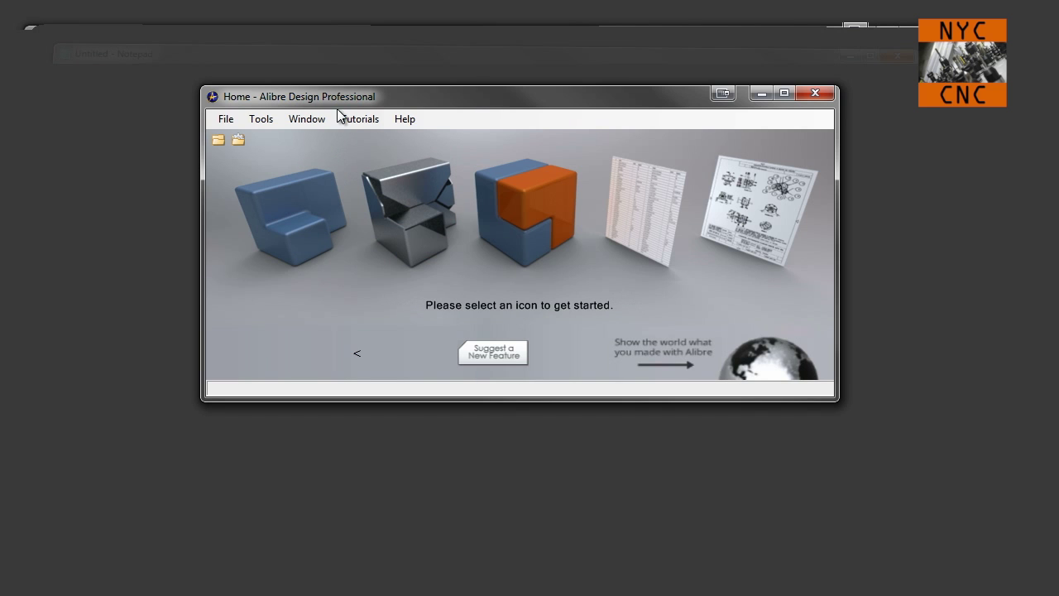
left_click_drag(380, 94, 390, 98)
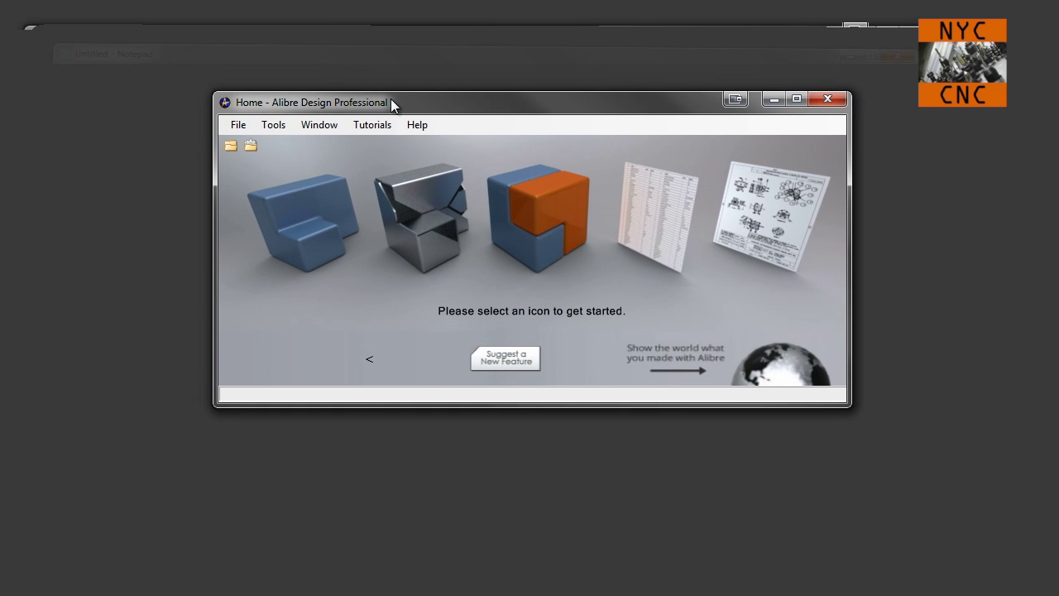
left_click(320, 202)
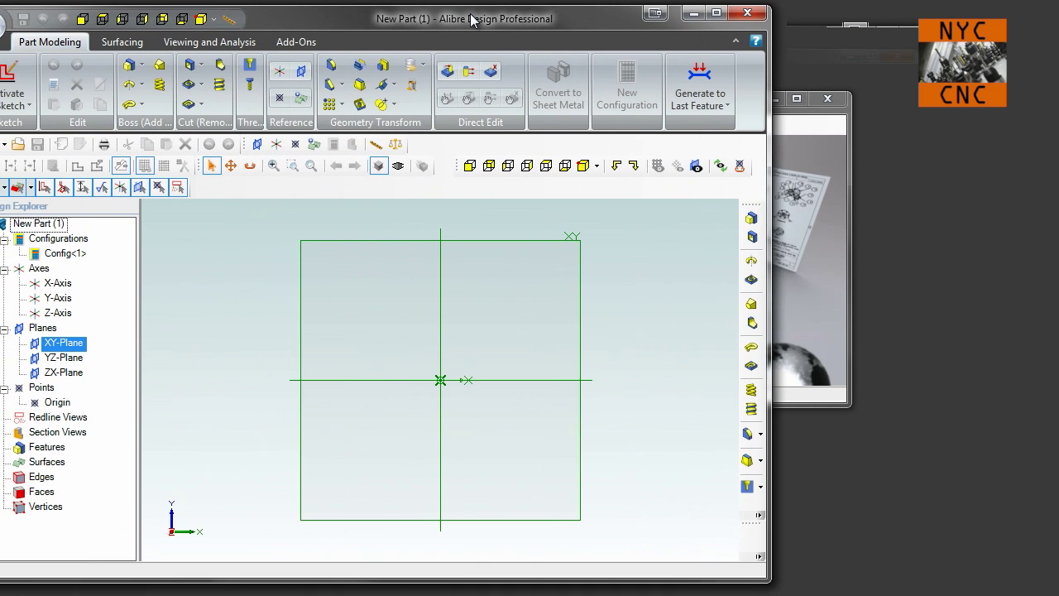
left_click_drag(807, 581, 1058, 594)
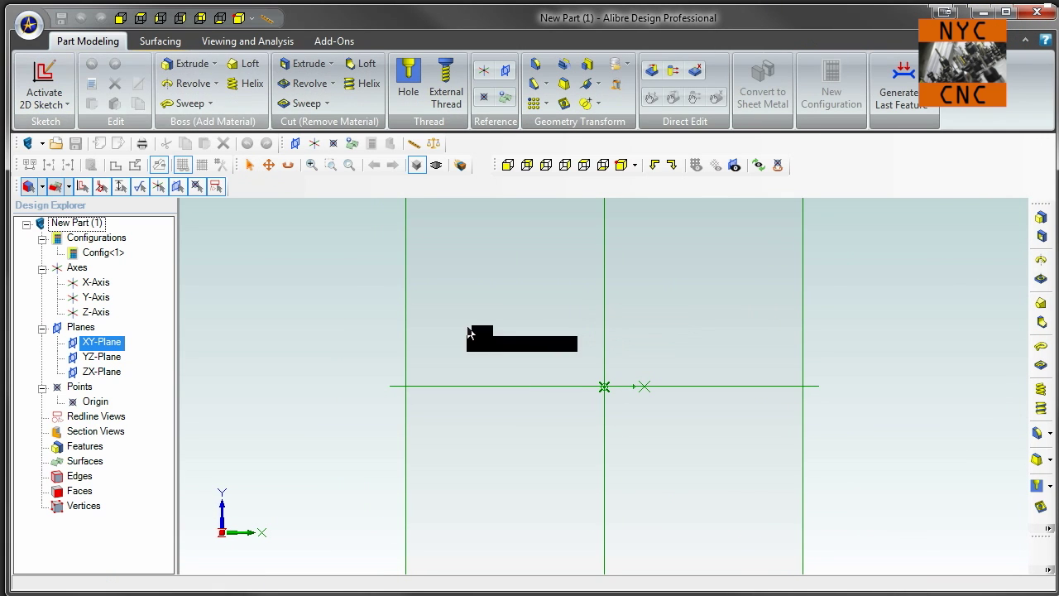
Sketch a 1-inch diameter circle centred on the origin on the XY-Plane.
left_click(403, 323)
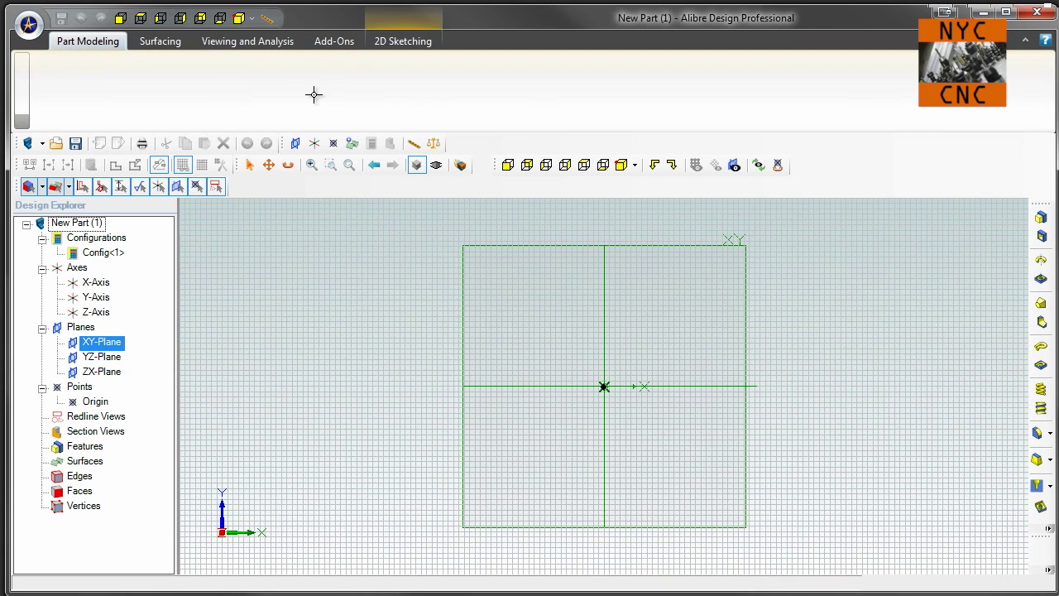
left_click(274, 84)
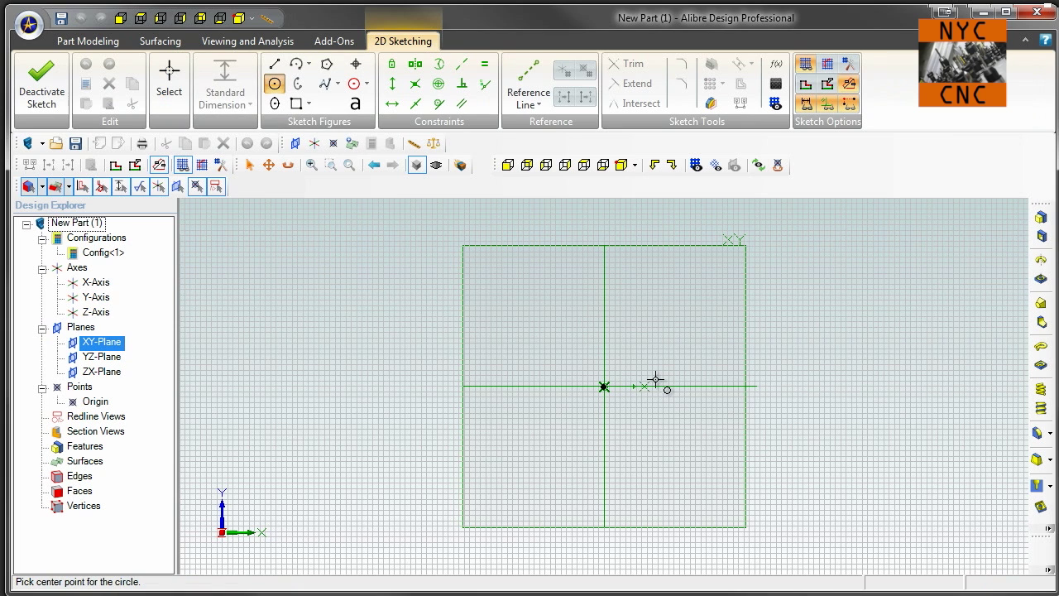
left_click(604, 387)
type("1")
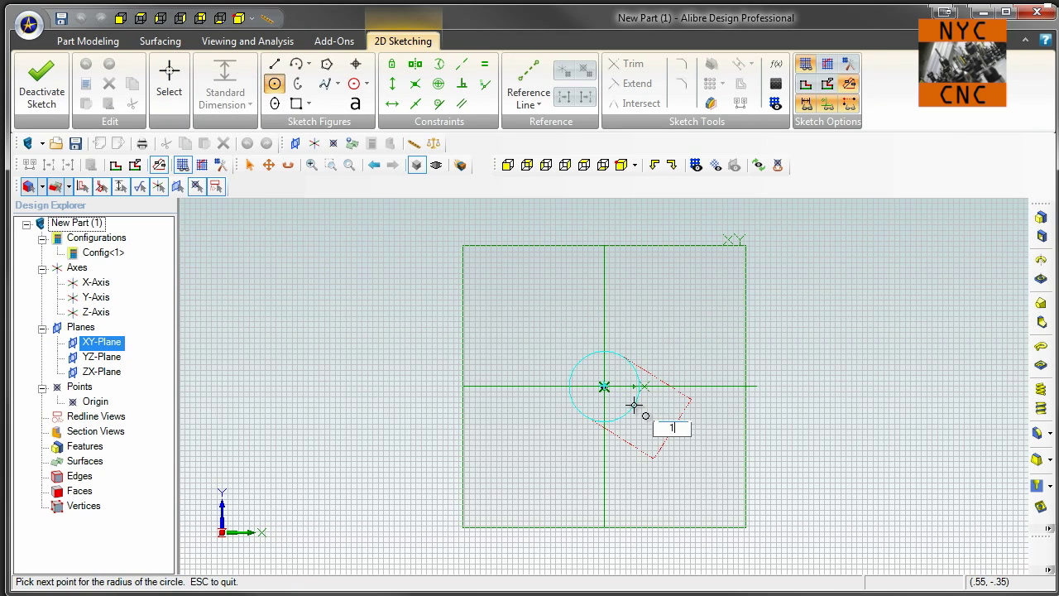
key("Return")
Extrude the circle as a boss to a depth of 3 inches in the reversed direction.
left_click(1041, 216)
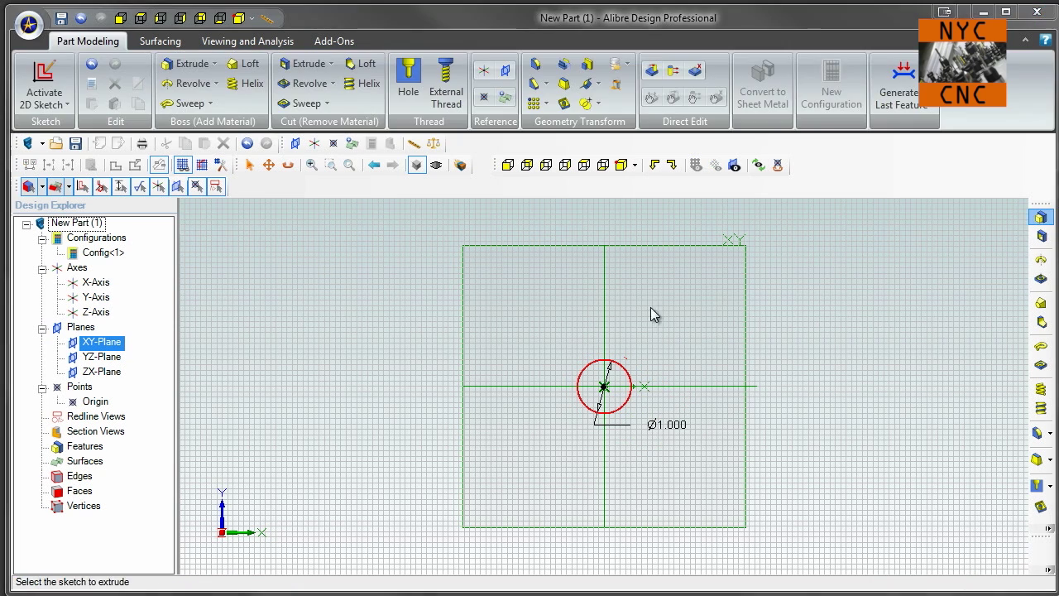
type("3")
key("Tab")
left_click_drag(517, 196, 304, 246)
left_click(367, 341)
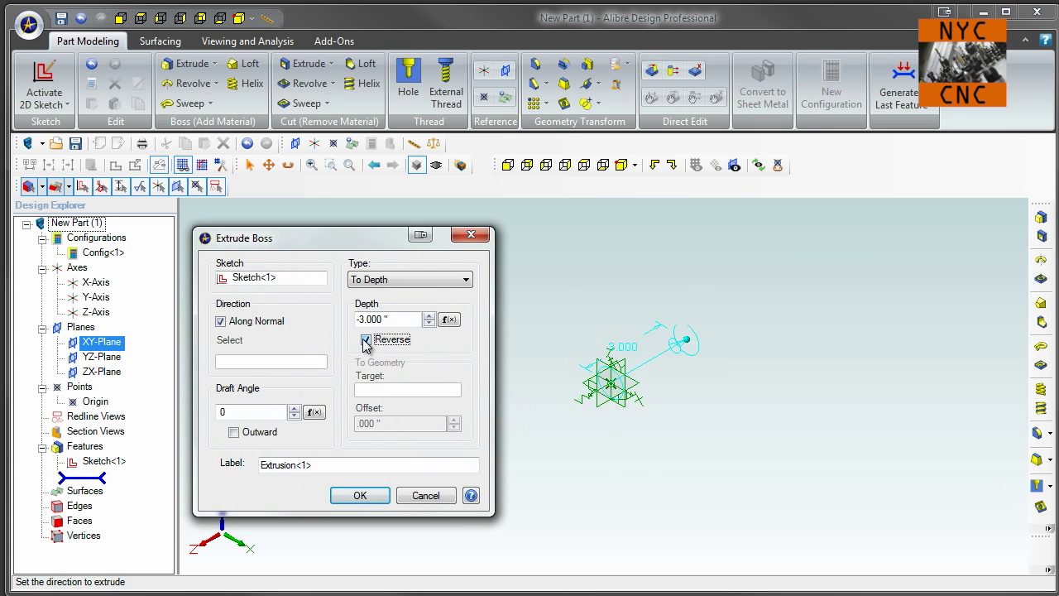
left_click(361, 497)
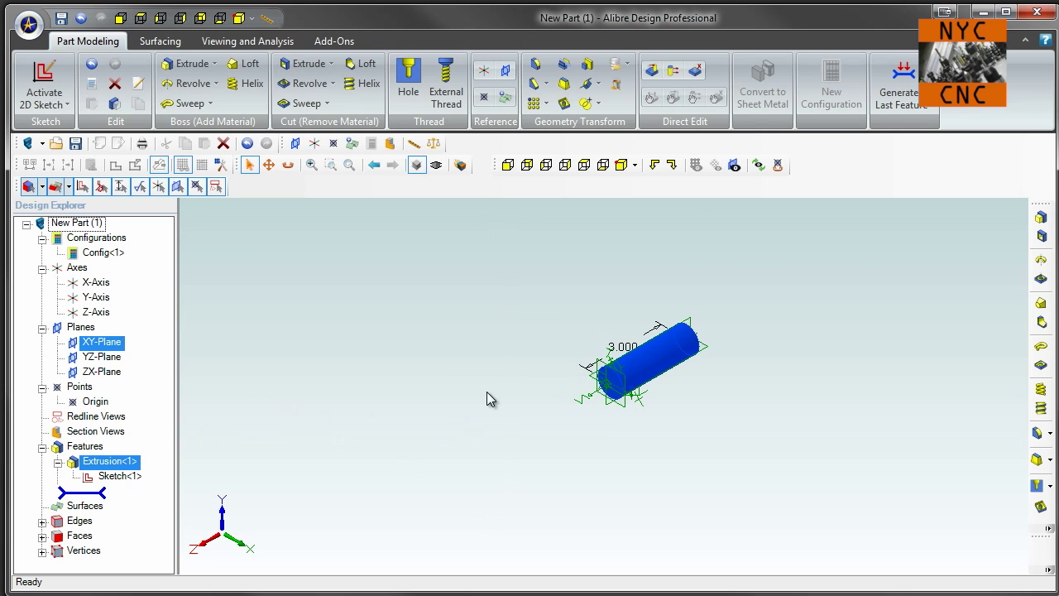
Begin inserting a reference plane from the cylinder's end face on the XY-Plane, with an offset distance of -2 inches.
left_click(507, 165)
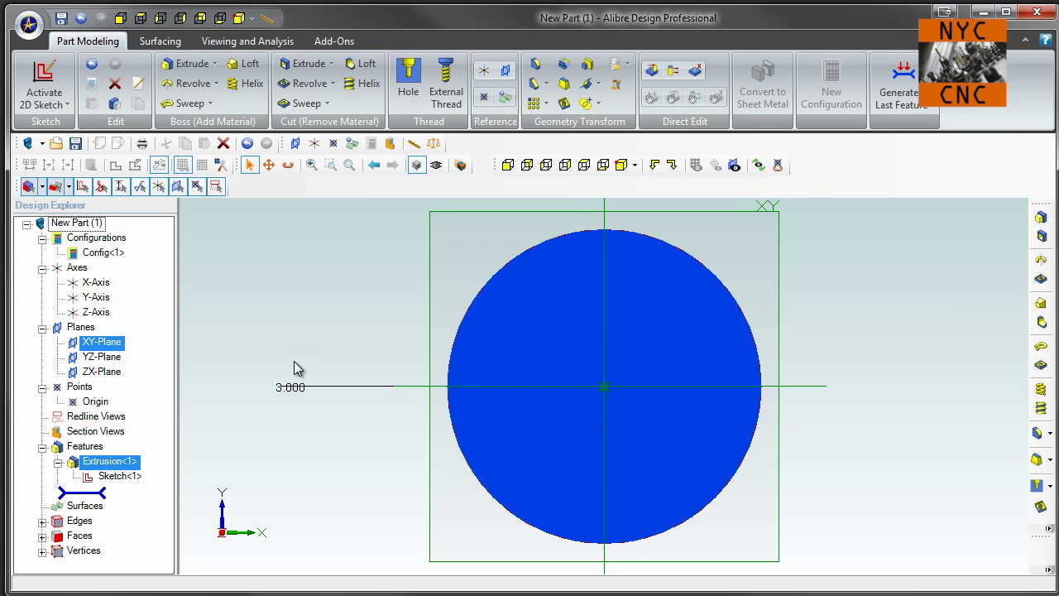
left_click(295, 364)
middle_click_drag(307, 314, 541, 349)
scroll(480, 260, "up", 3)
scroll(482, 265, "down", 4)
scroll(482, 265, "down", 2)
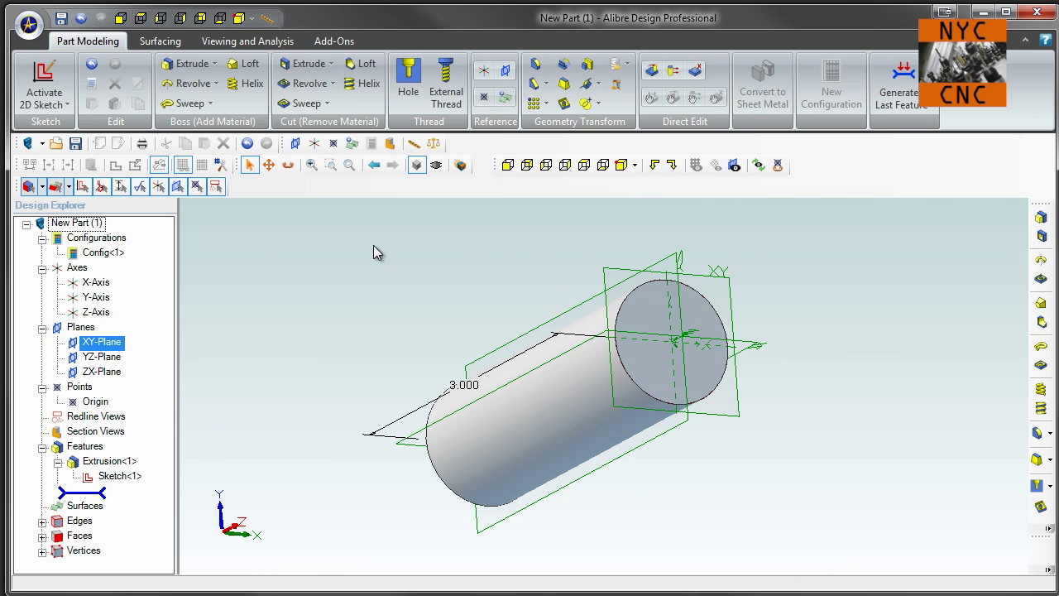
right_click(642, 295)
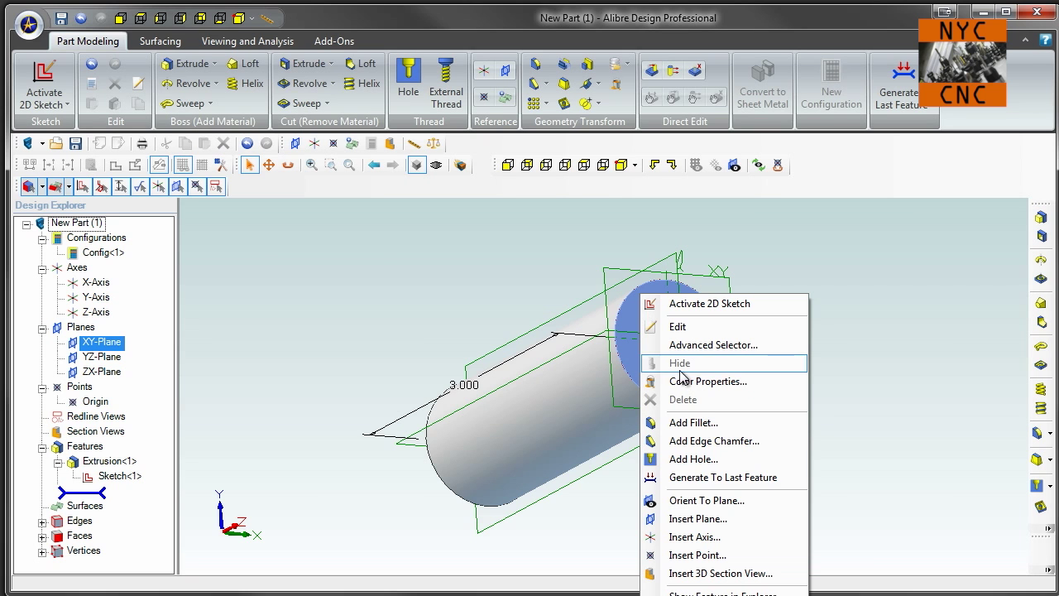
left_click(687, 519)
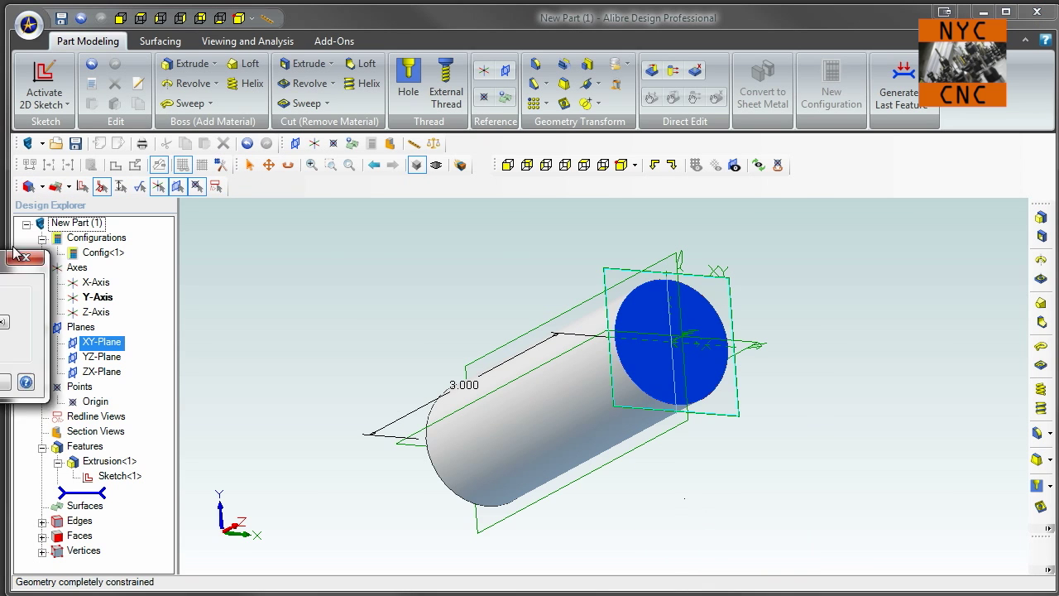
left_click_drag(15, 252, 455, 202)
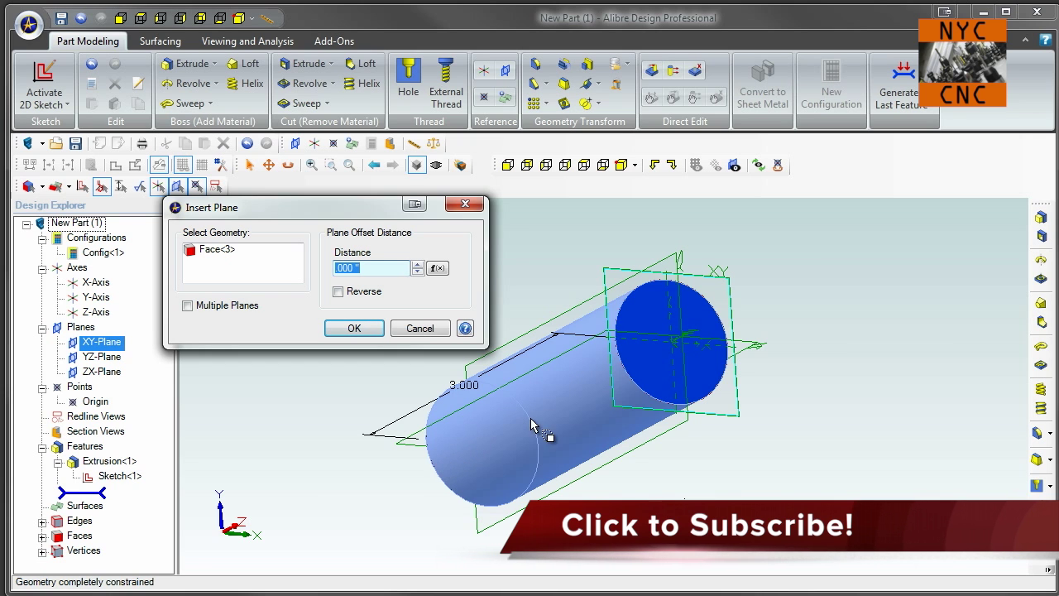
type("-2")
key("Tab")
middle_click_drag(365, 510, 397, 493)
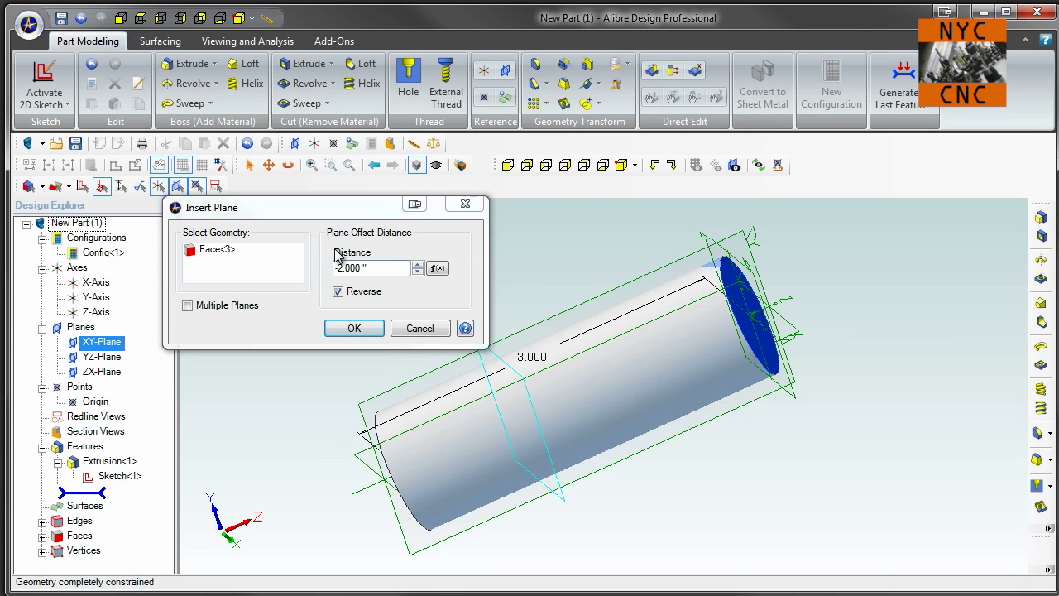
Look up the parameter name of the extrusion depth in the Equation Editor, leaving the equations unedited.
left_click_drag(389, 271, 265, 276)
key("BackSpace")
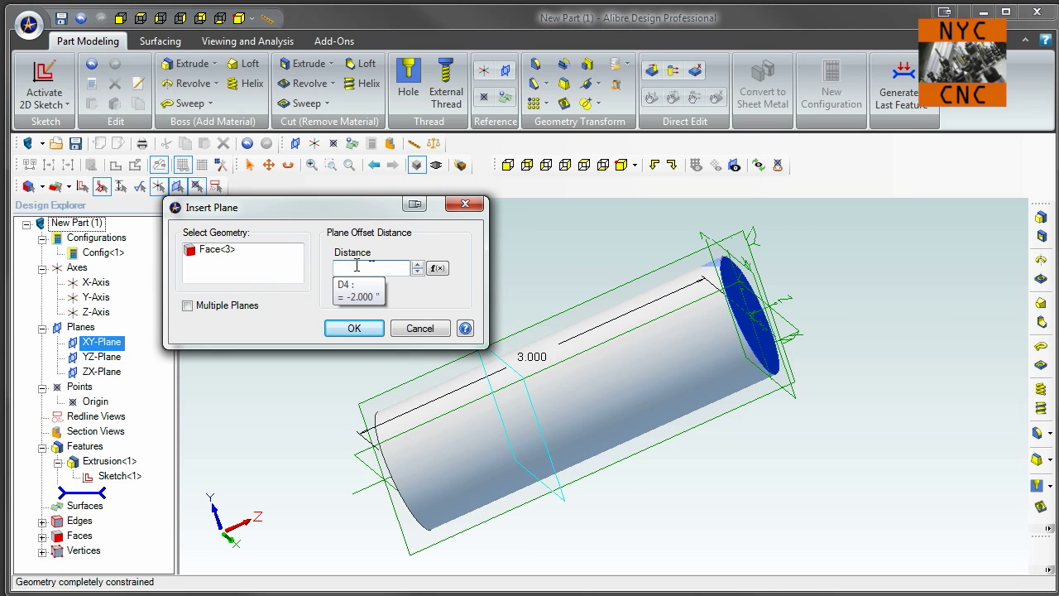
left_click(437, 268)
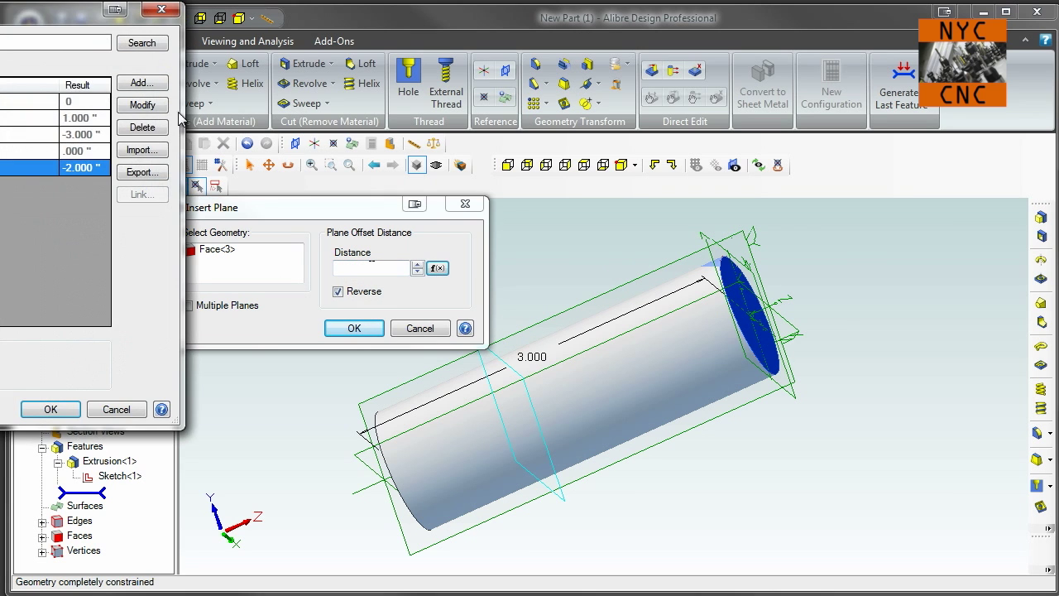
left_click_drag(43, 28, 302, 43)
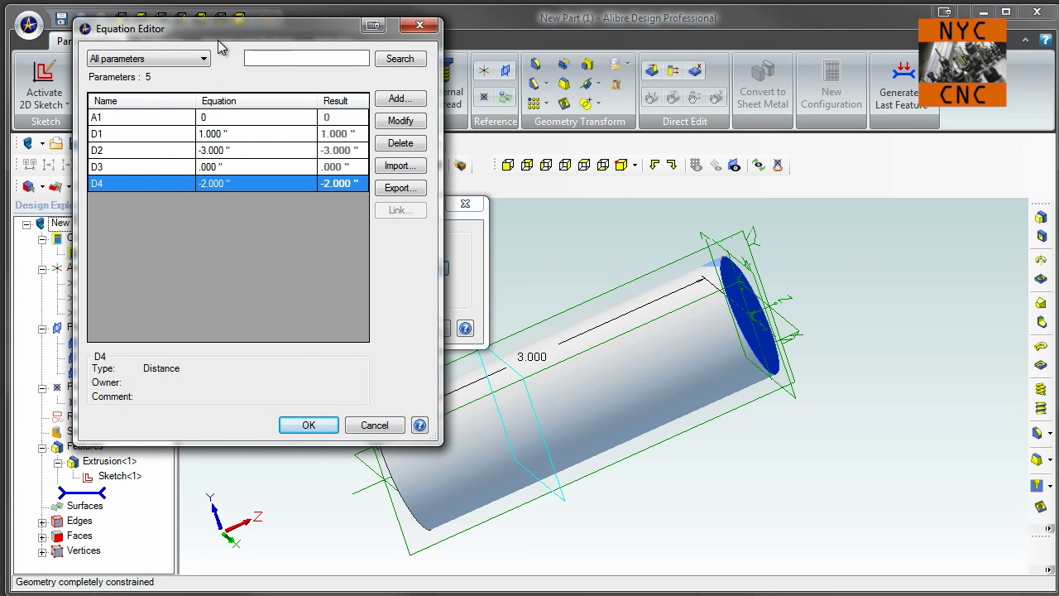
key("Return")
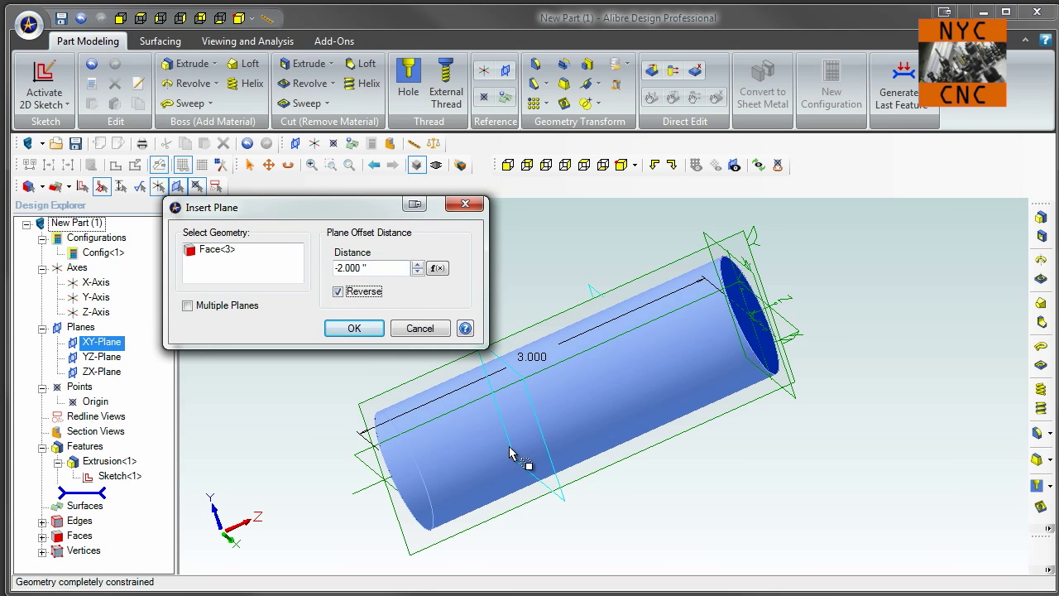
left_click_drag(382, 267, 273, 267)
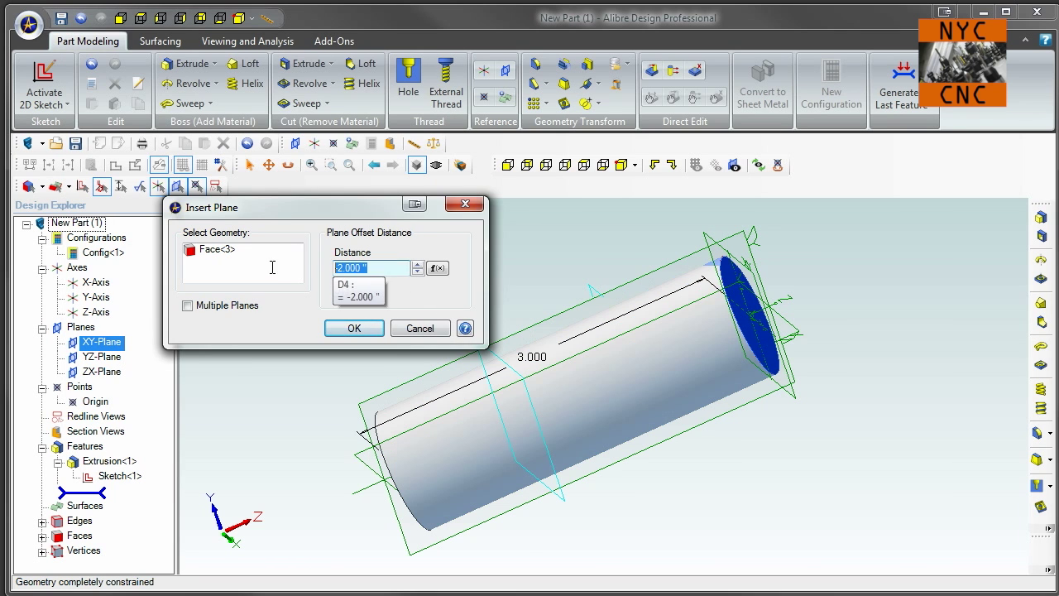
left_click(437, 269)
left_click(92, 151)
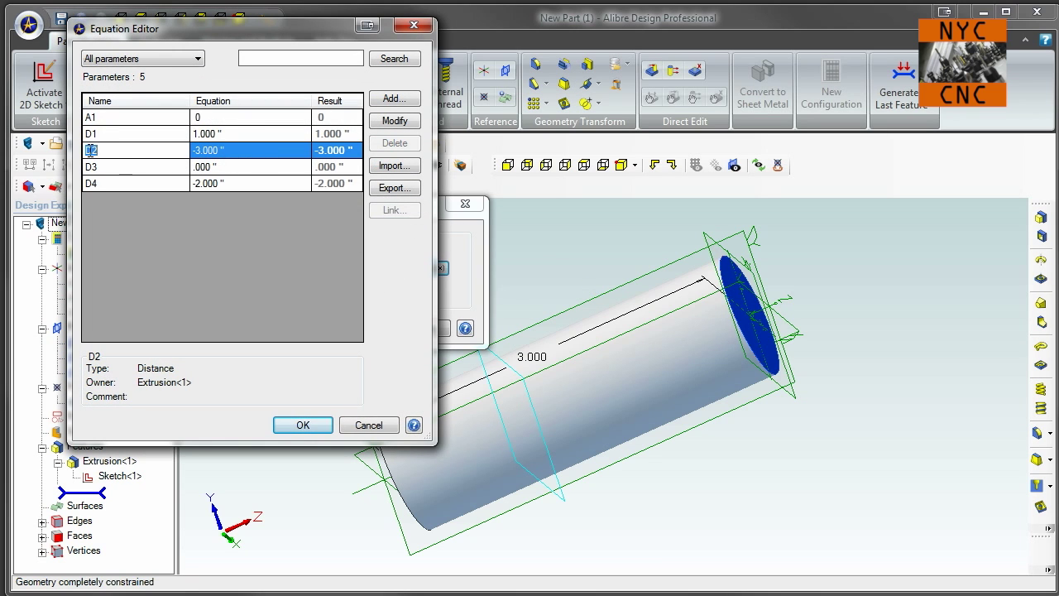
left_click(377, 427)
Set the plane's offset distance to the equation D2/3*2 and create the plane.
type("D2")
left_click(338, 289)
type("/3")
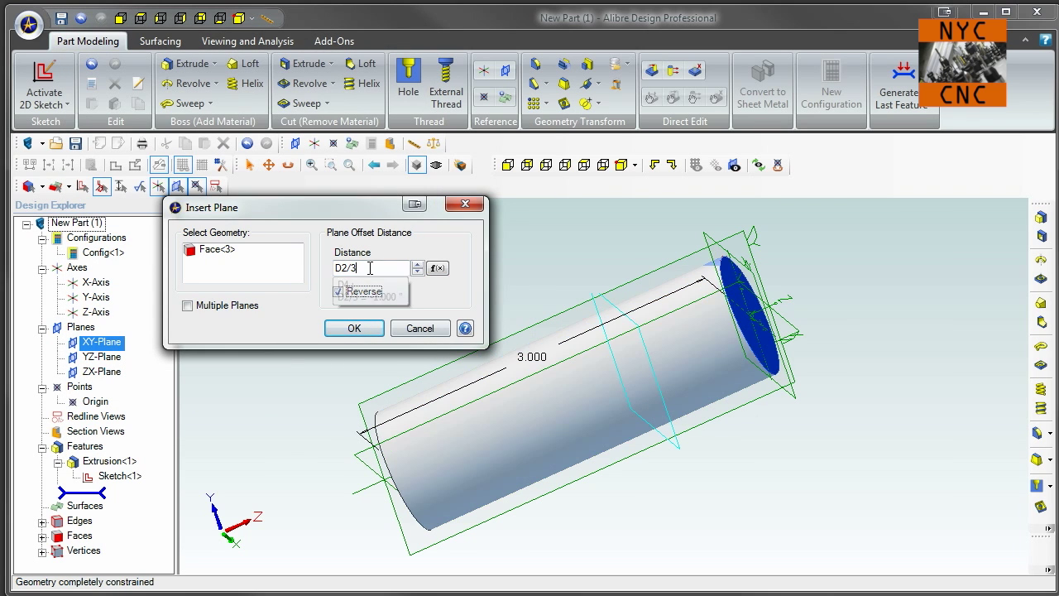
type("*2")
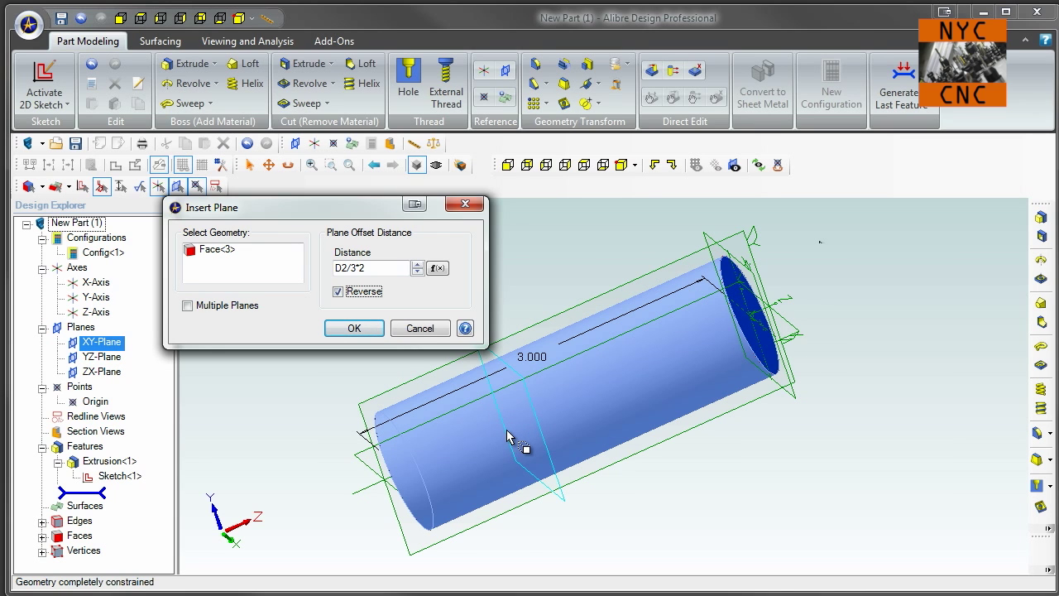
left_click(357, 330)
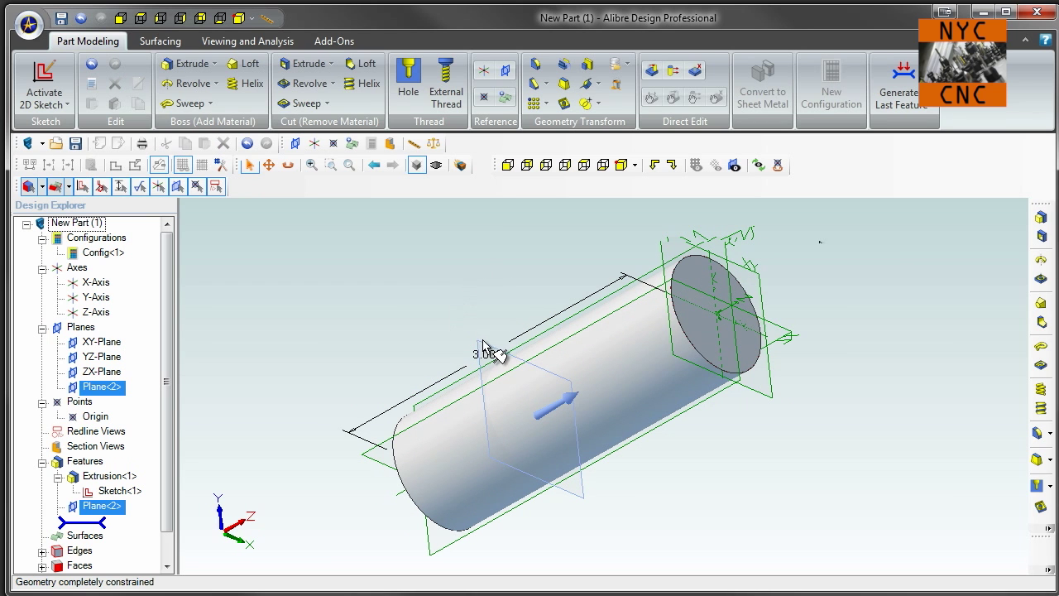
Sketch a 0.9-inch diameter circle centred on the origin on the new offset plane.
left_click(48, 85)
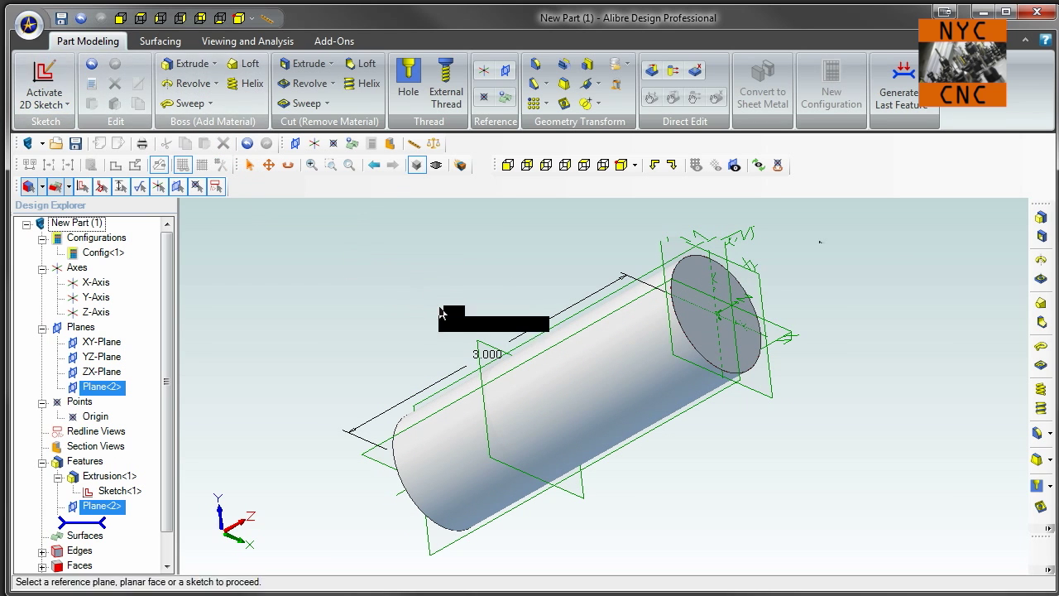
left_click(481, 338)
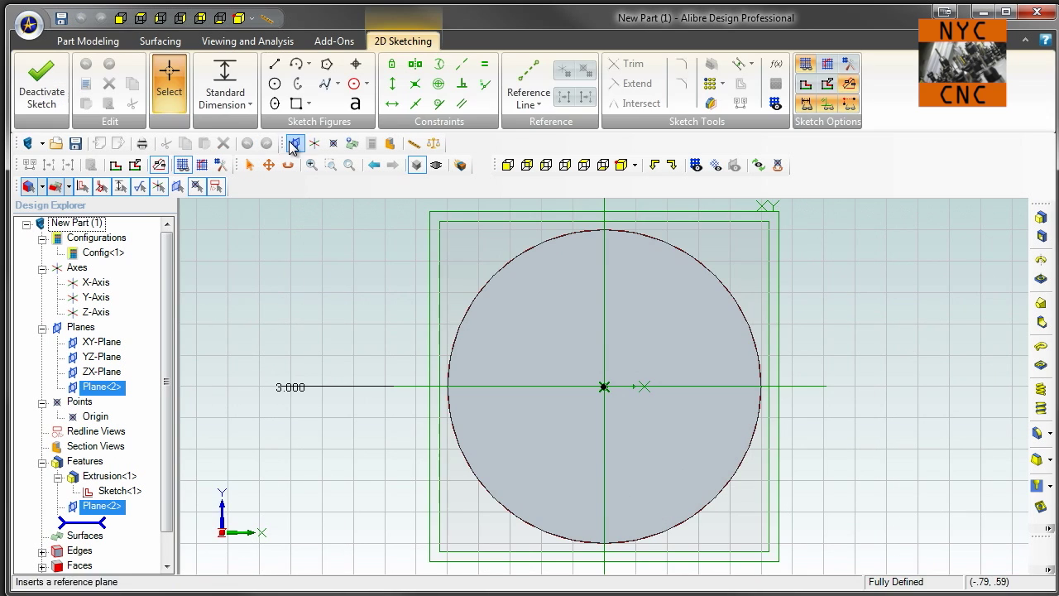
left_click(275, 83)
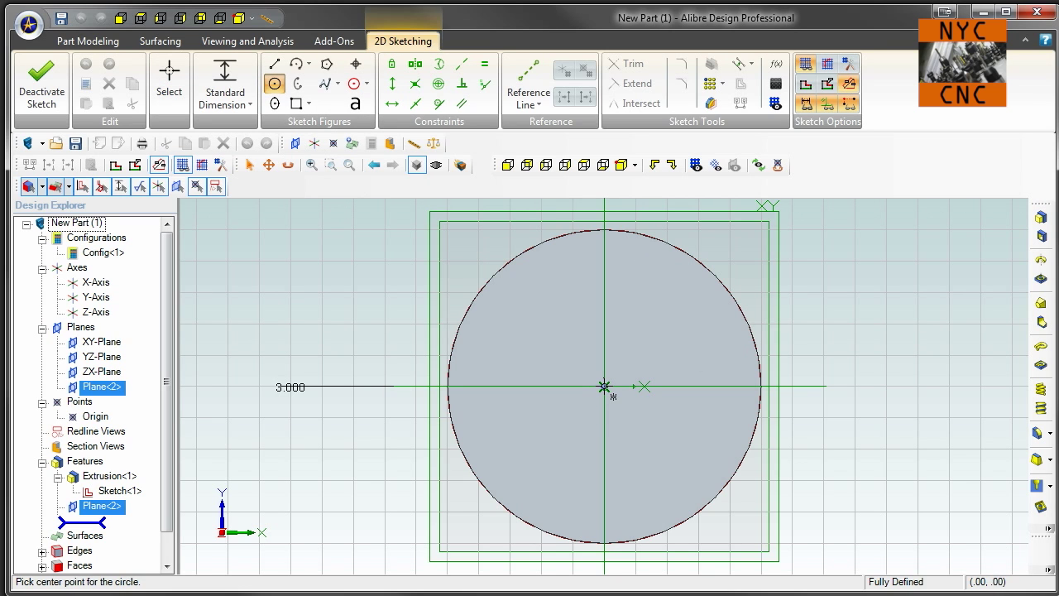
left_click(605, 387)
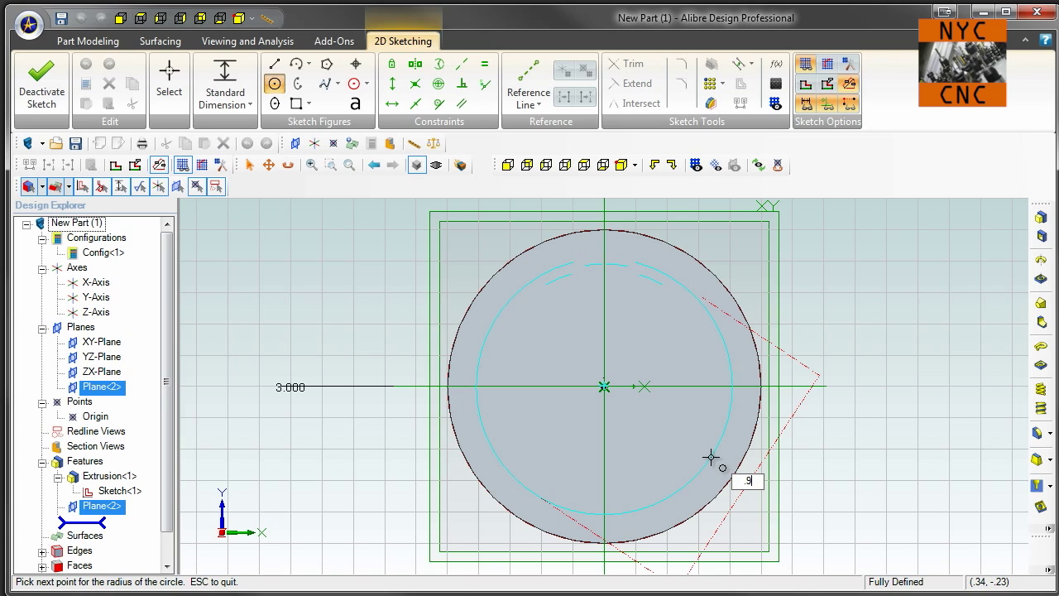
key("Return")
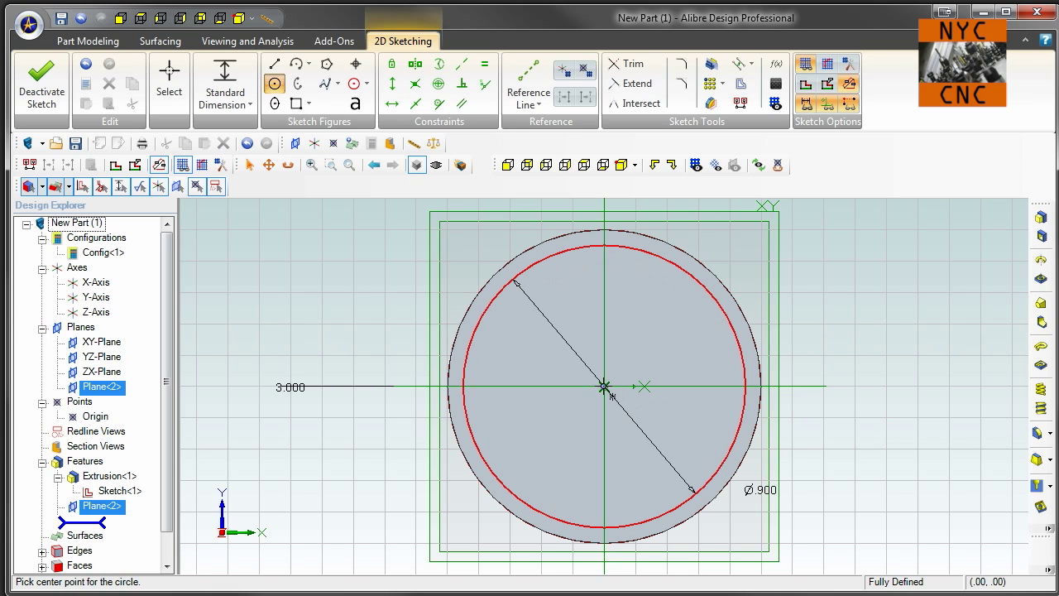
Sketch a concentric circle about 1.23 inches in diameter outside the cylinder and extrude-cut the ring 0.1 inch deep, reversed.
left_click(606, 387)
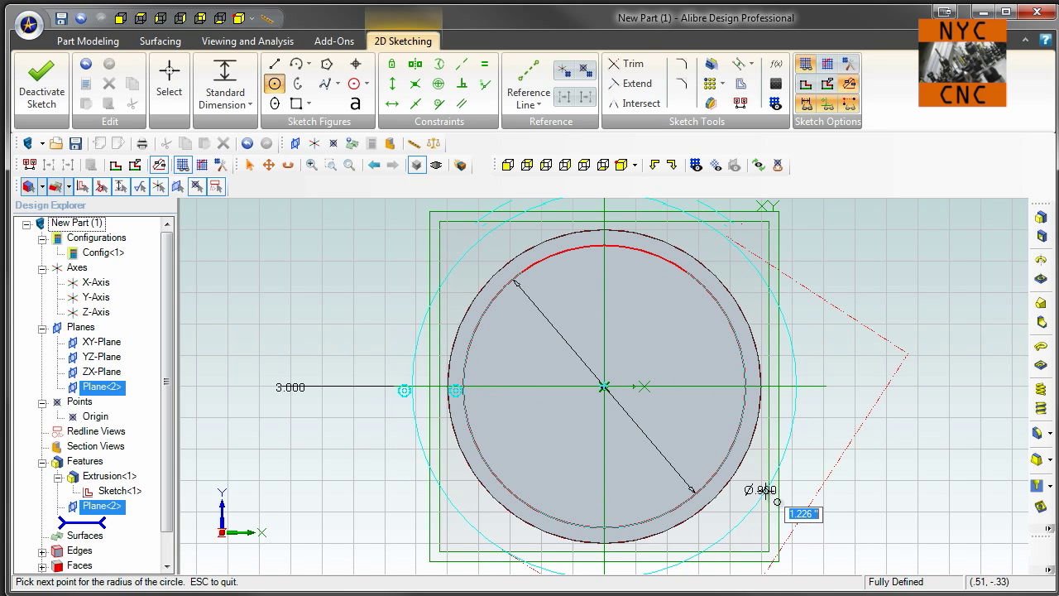
left_click(766, 490)
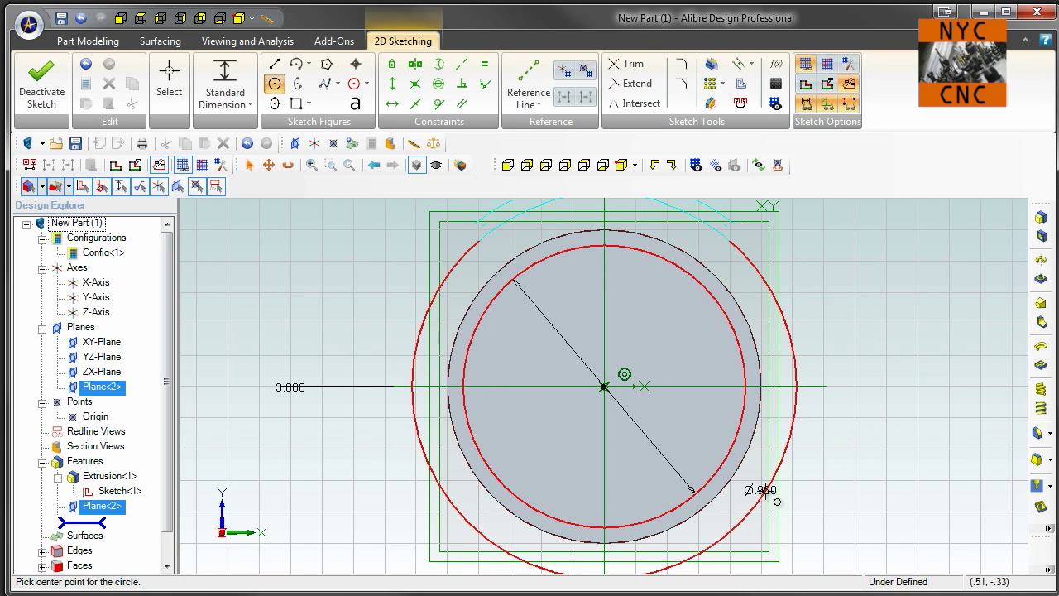
left_click(1043, 237)
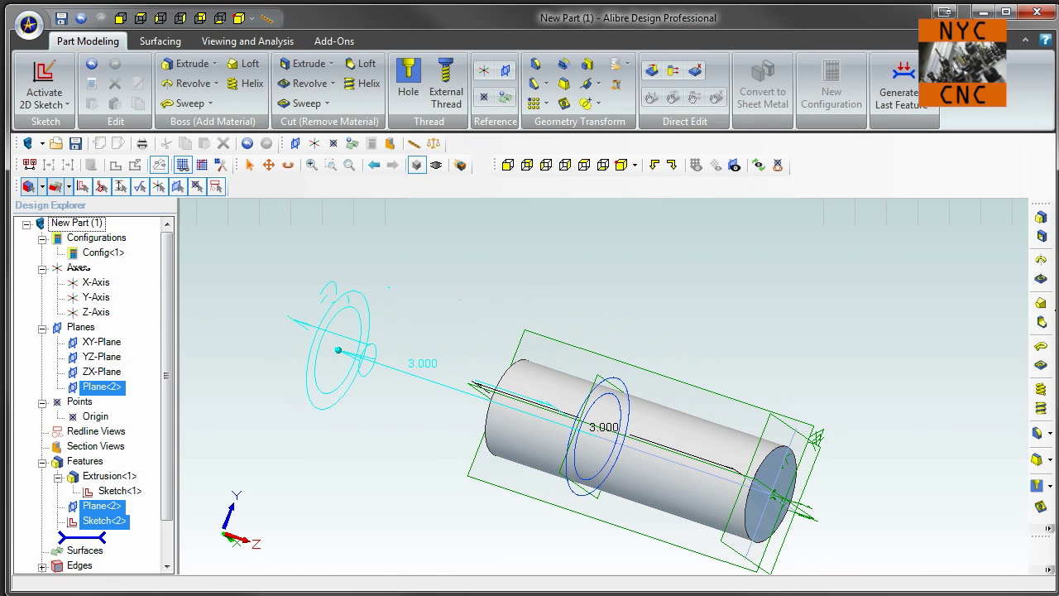
left_click_drag(260, 106, 207, 115)
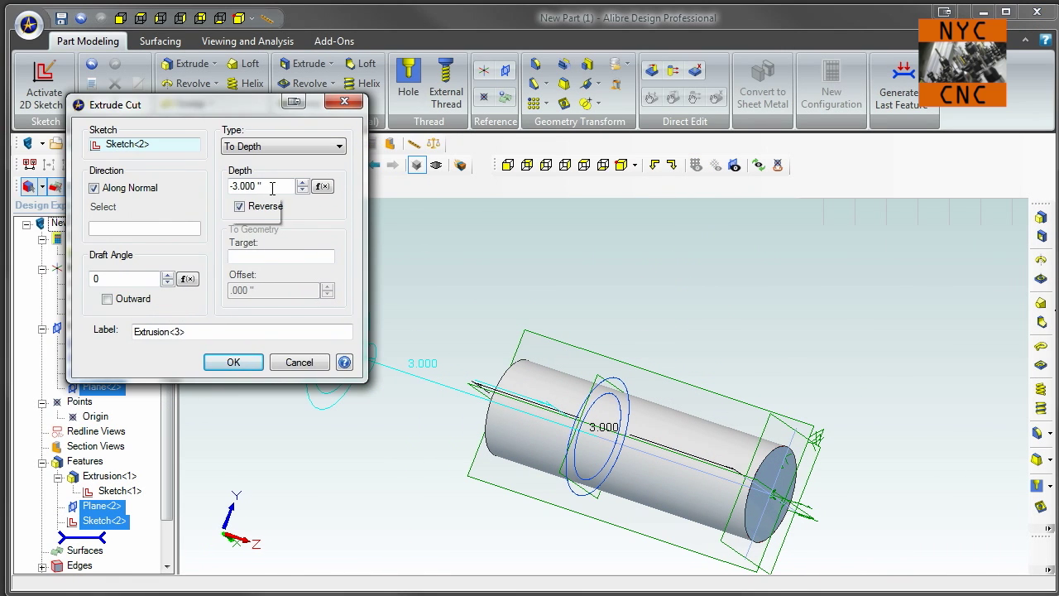
type(".1")
key("Tab")
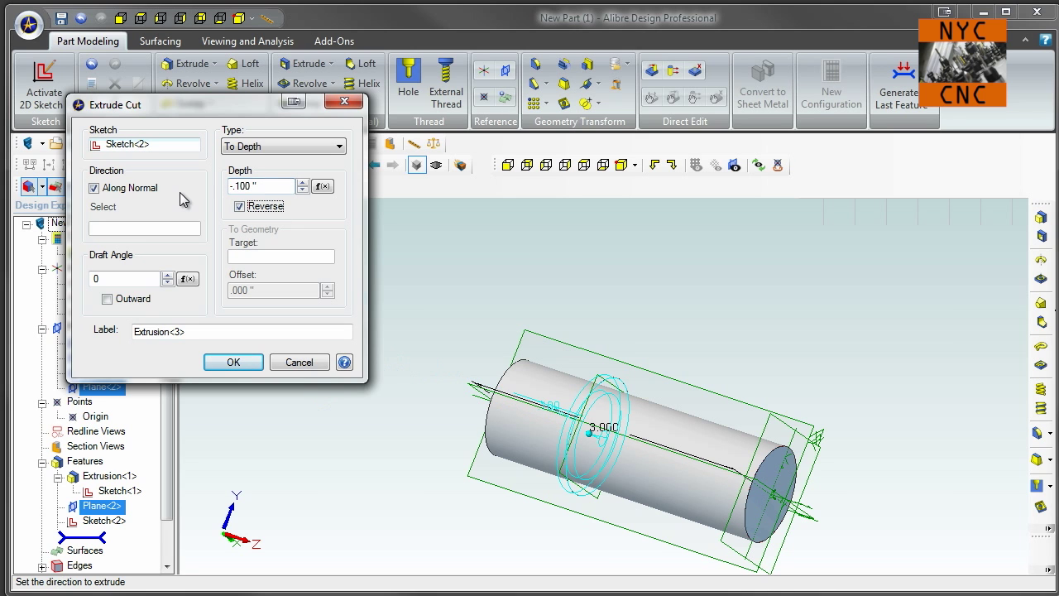
scroll(592, 344, "up", 3)
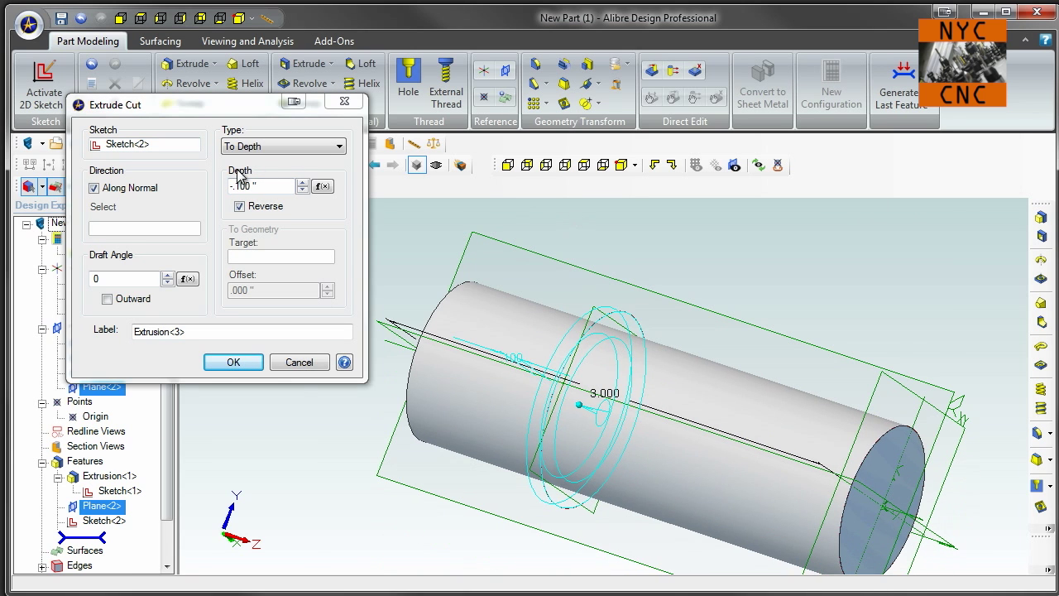
left_click(240, 208)
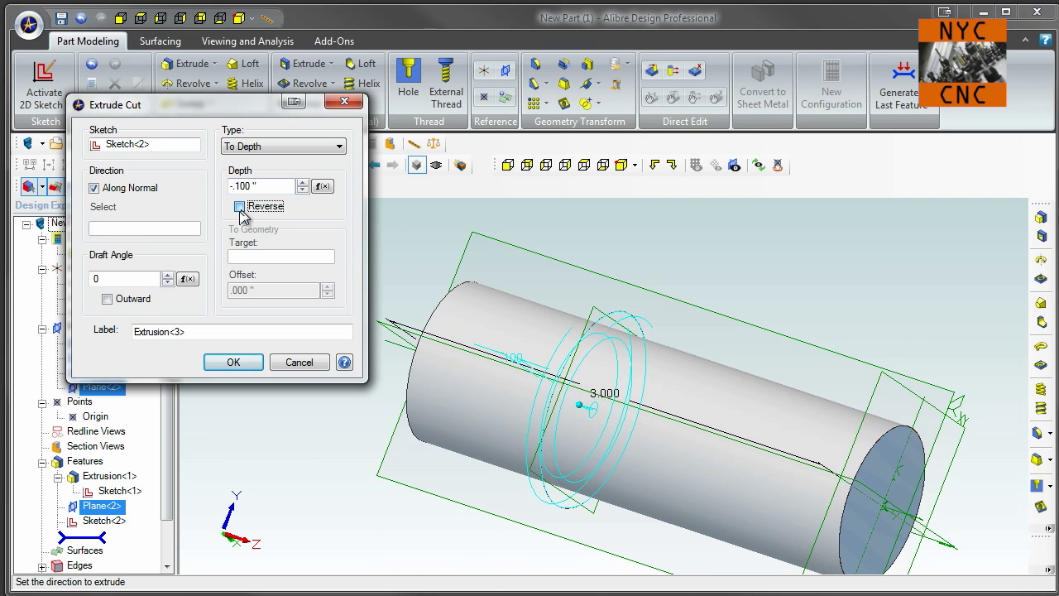
left_click(240, 207)
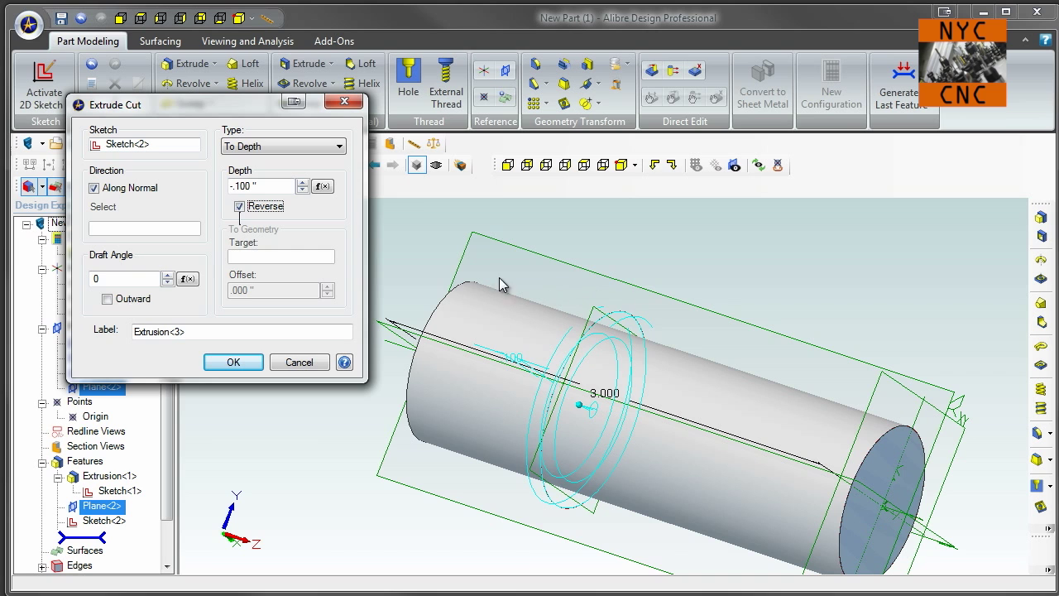
left_click(234, 364)
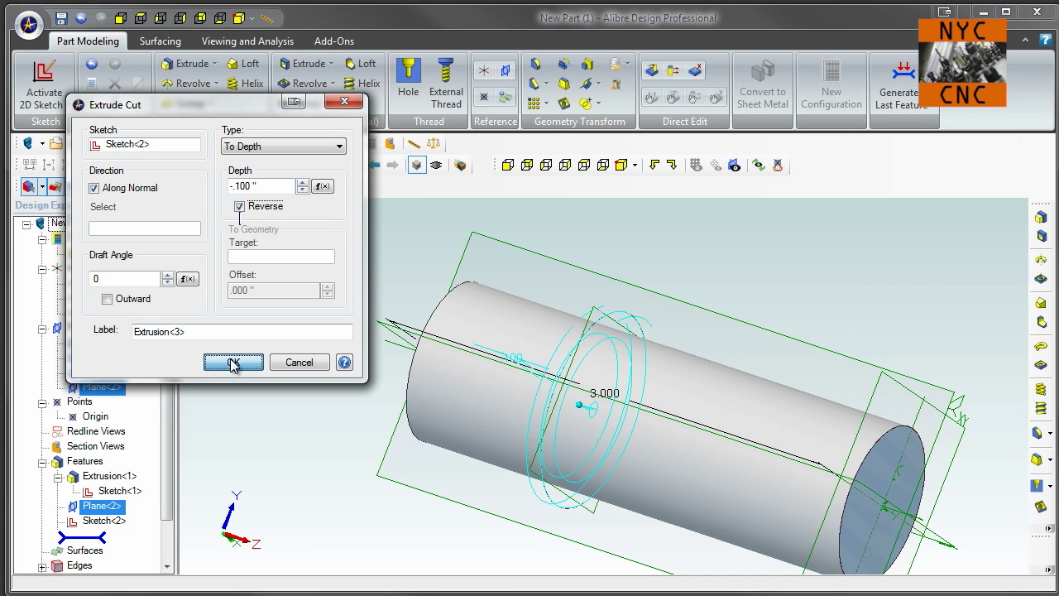
Begin a constant-radius fillet on the groove's floor face with a radius of 0.05 inch.
middle_click_drag(379, 286, 461, 294)
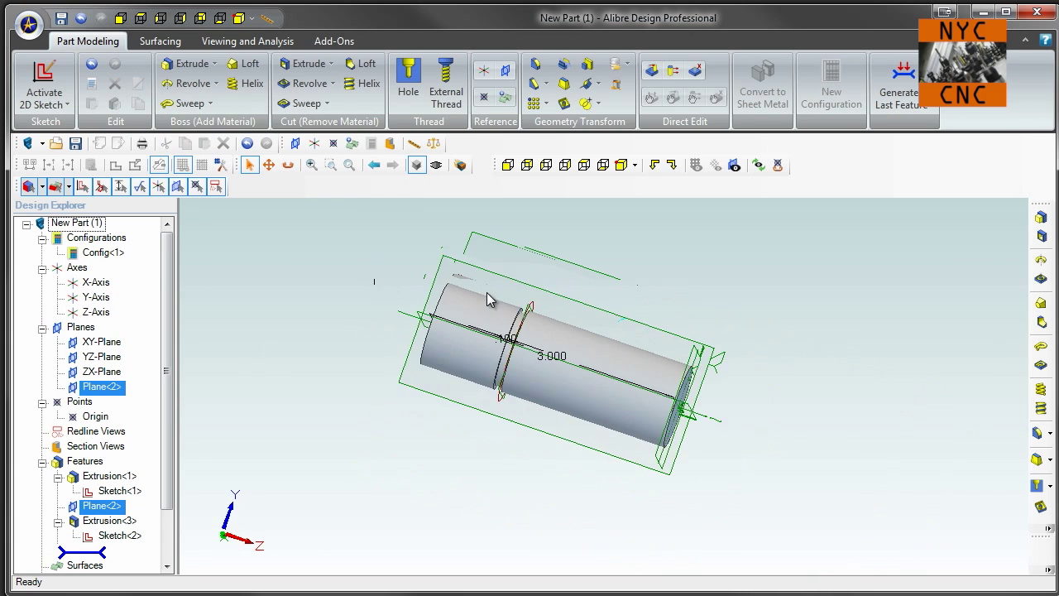
scroll(620, 332, "up", 3)
middle_click_drag(508, 251, 846, 246)
middle_click_drag(689, 224, 707, 275)
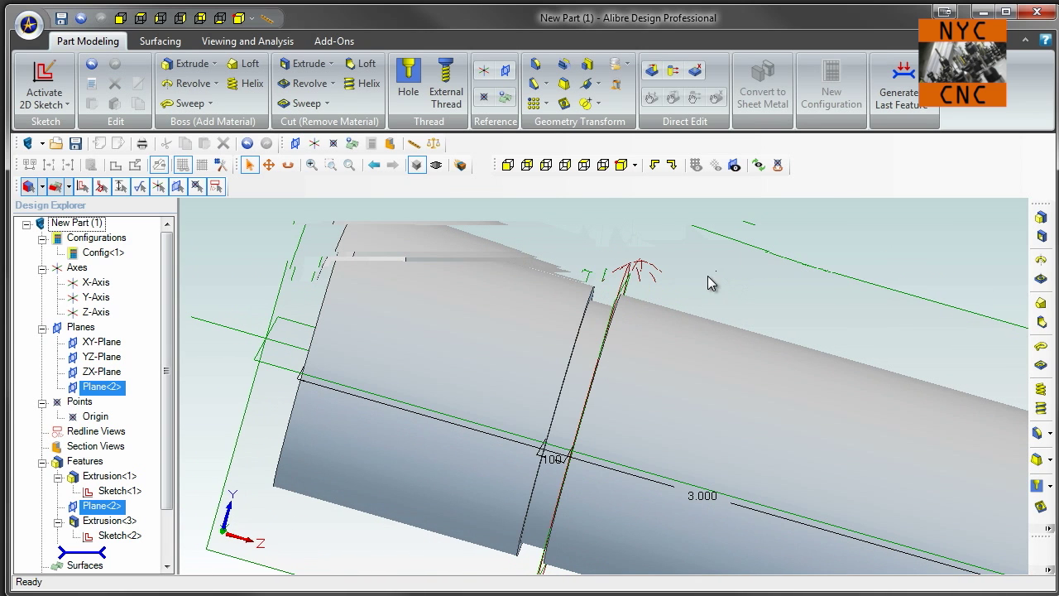
left_click(535, 66)
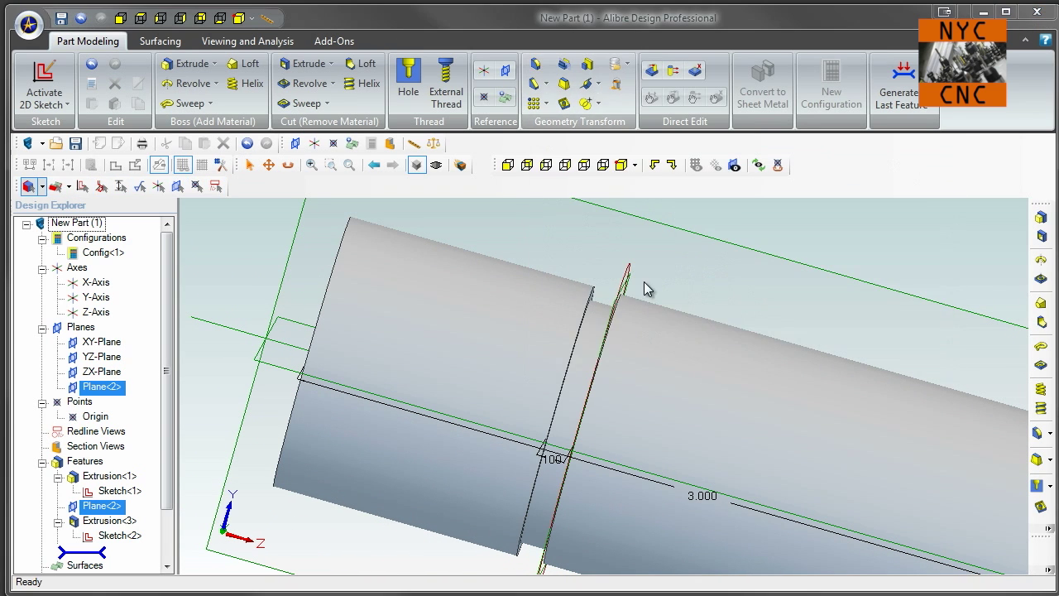
left_click(593, 329)
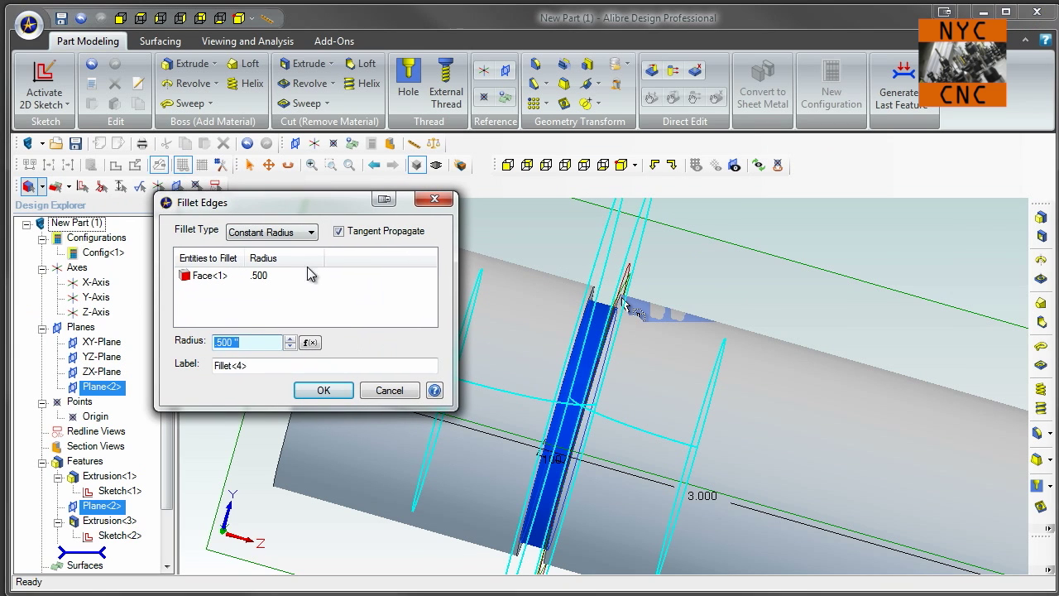
type(".05")
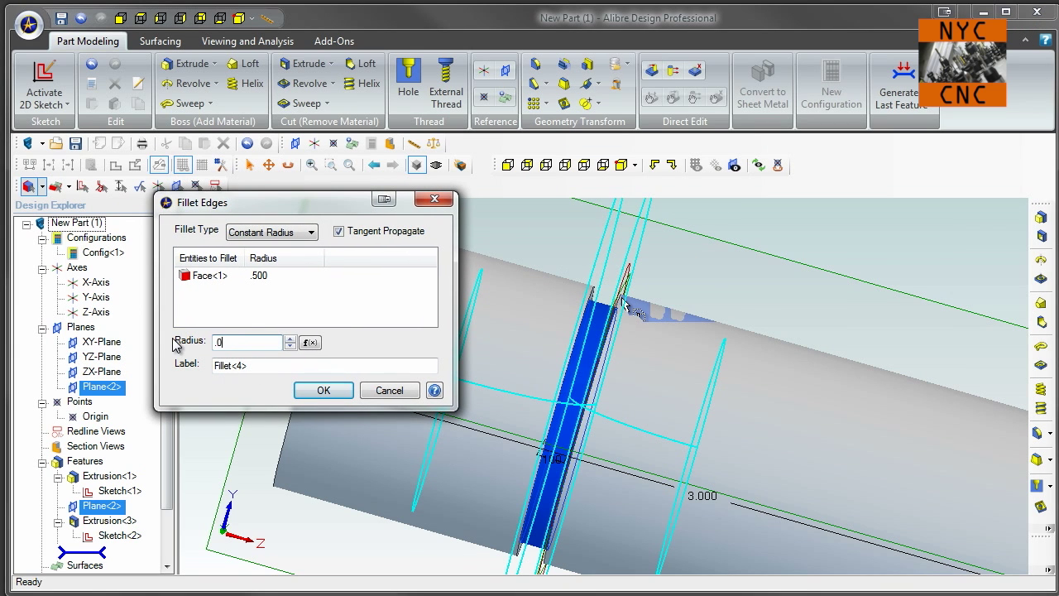
Look up the parameter name of the groove cut's depth in the Equation Editor, leaving the equations unedited.
left_click(311, 342)
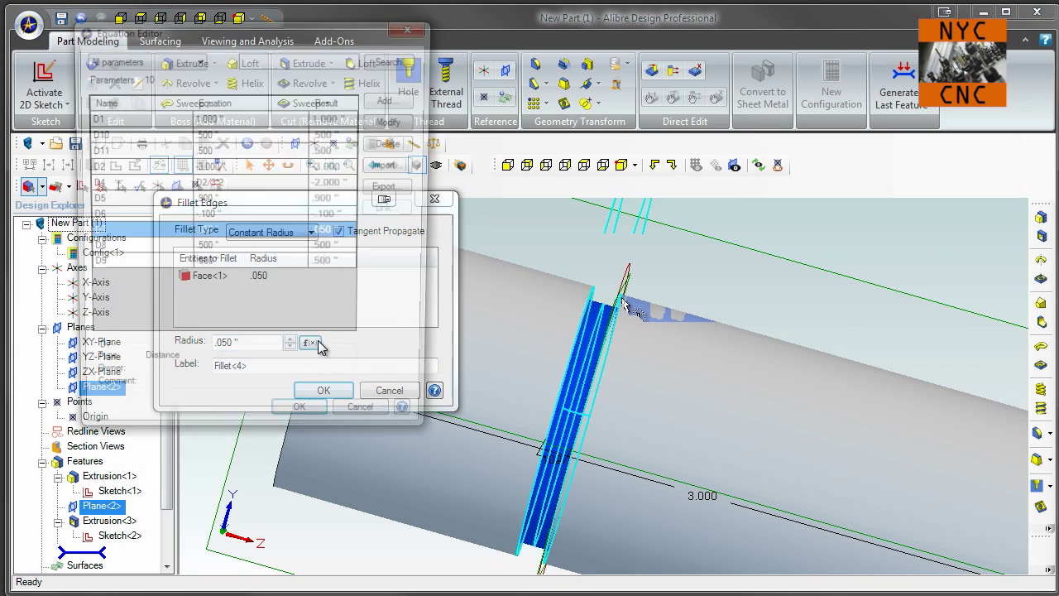
left_click(119, 216)
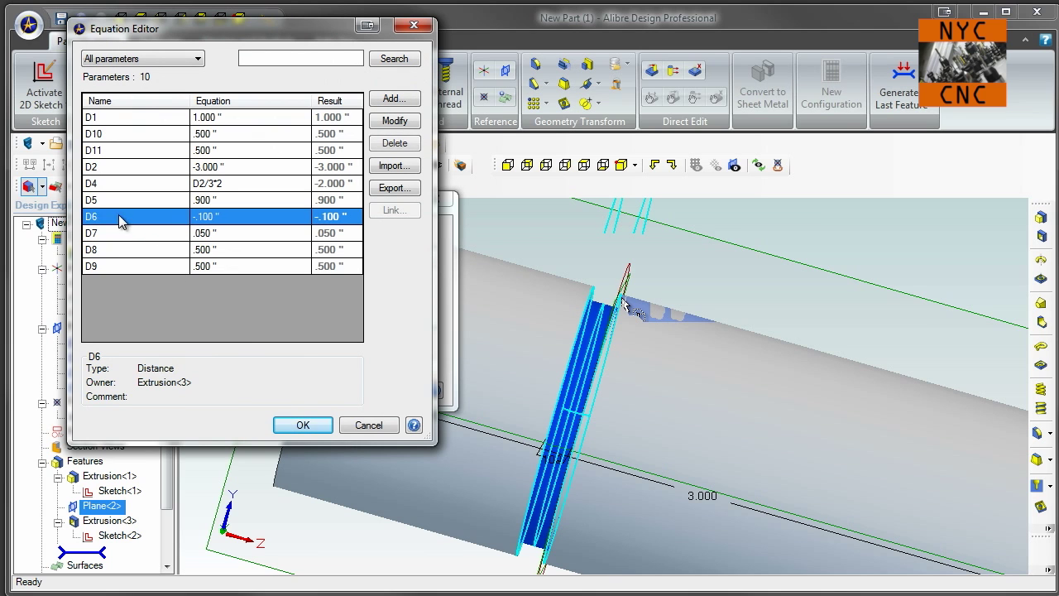
left_click(369, 424)
Enter the equation D6/2 as the groove fillet's radius.
triple_click(248, 341)
type("D6/")
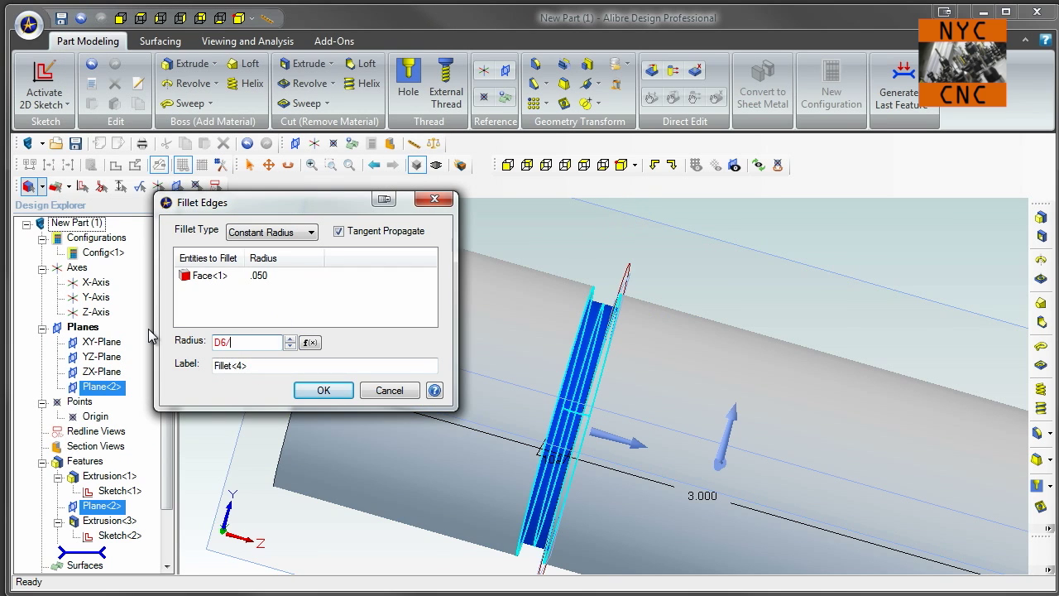
type("2")
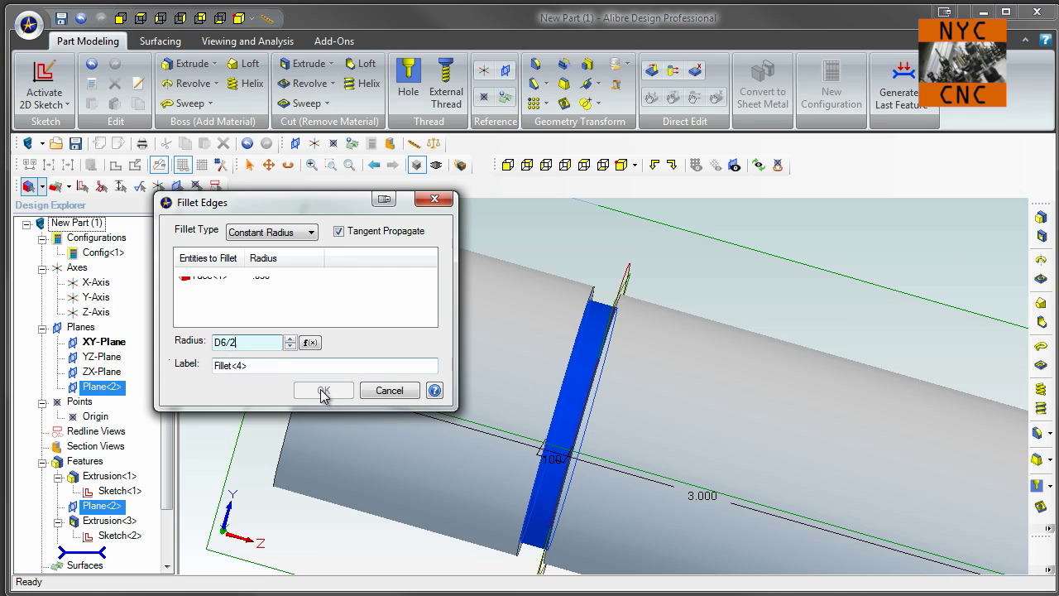
left_click(270, 365)
left_click(256, 340)
double_click(259, 344)
left_click(260, 343)
key("BackSpace")
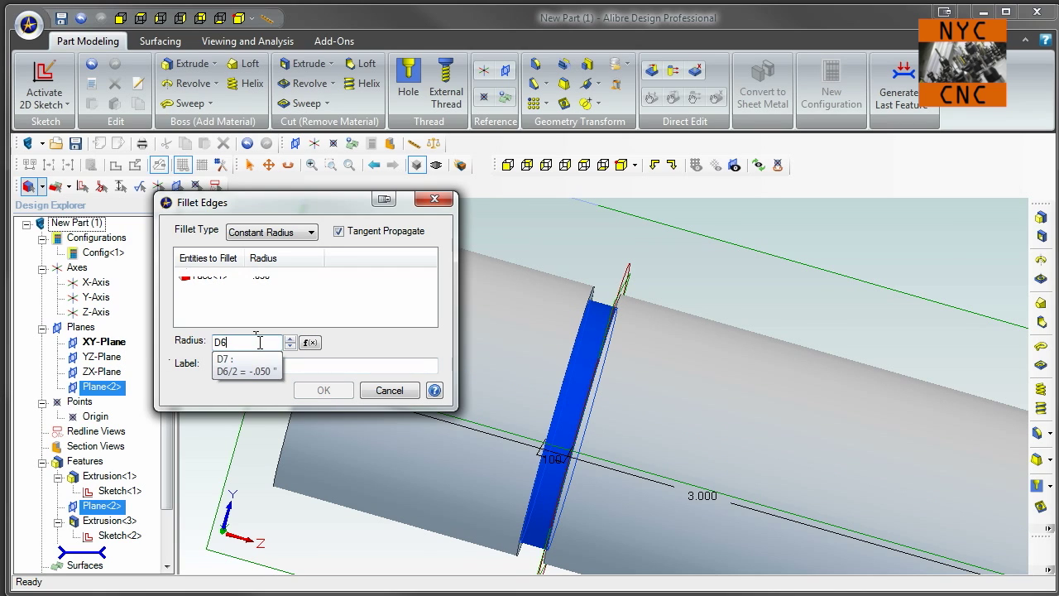
type("2")
Negate the radius equation to -D6/2, check it in the Equation Editor, and create the fillet.
left_click(260, 342)
key("Home")
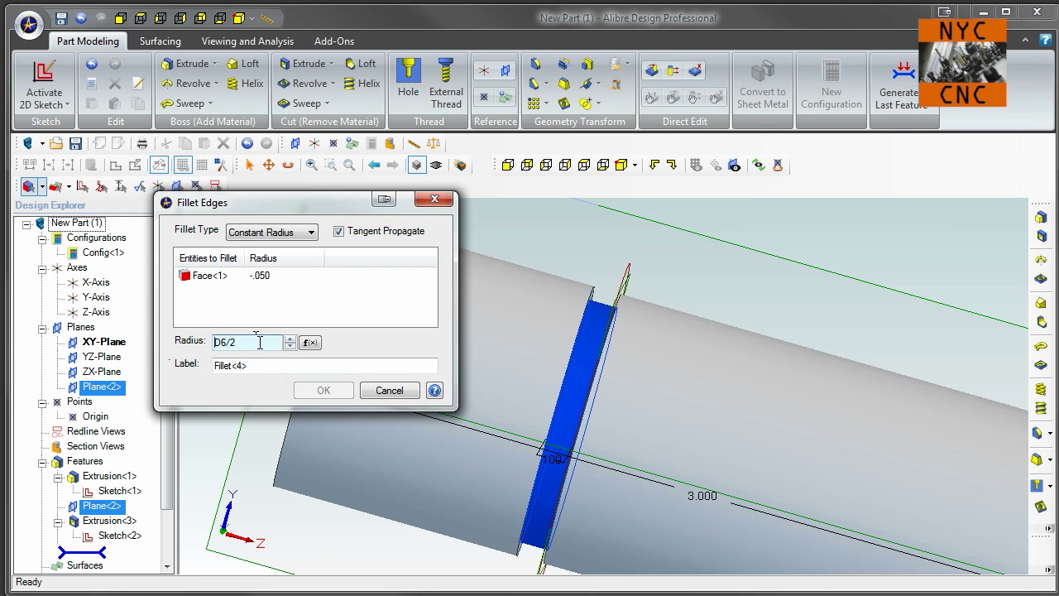
type("-")
key("Tab")
left_click(260, 343)
left_click(310, 342)
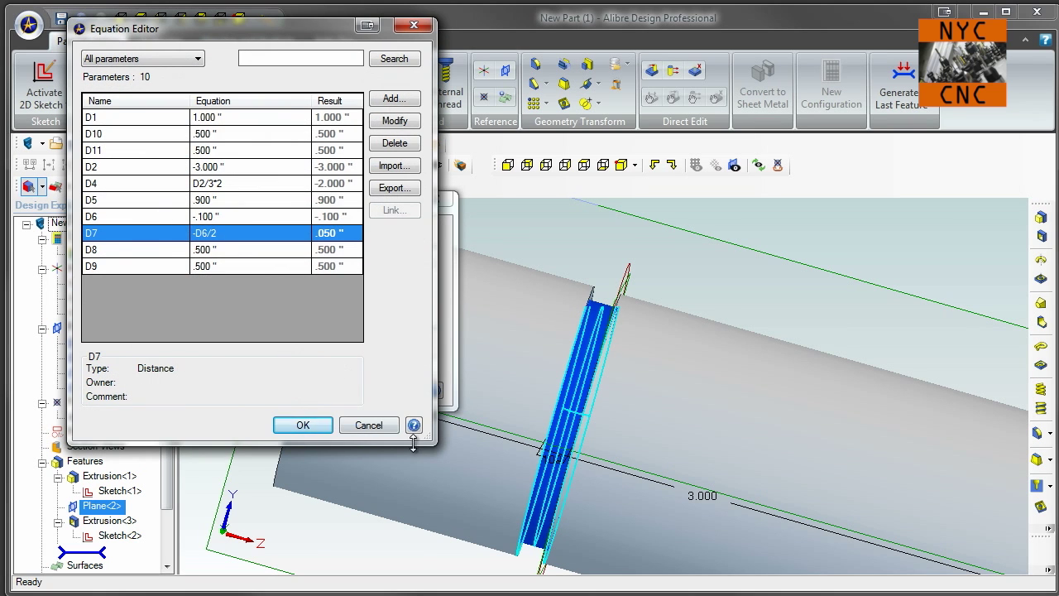
left_click(370, 425)
left_click(312, 389)
Edit the groove's extrude cut and set its depth to 0.2 inch.
mouse_move(667, 264)
middle_mouse_down()
mouse_move(681, 273)
mouse_move(667, 263)
middle_mouse_up()
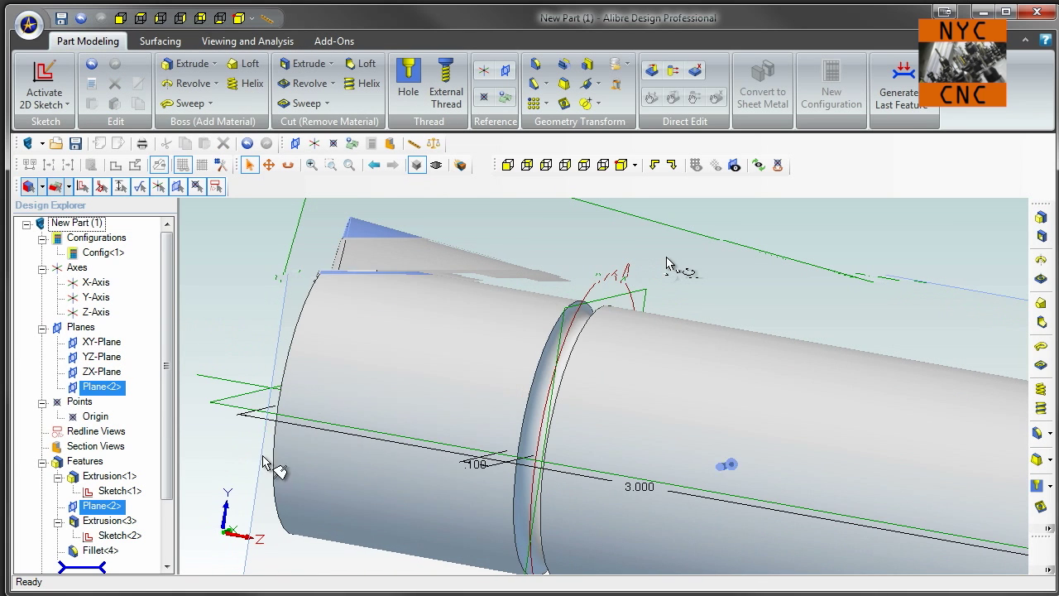
right_click(125, 529)
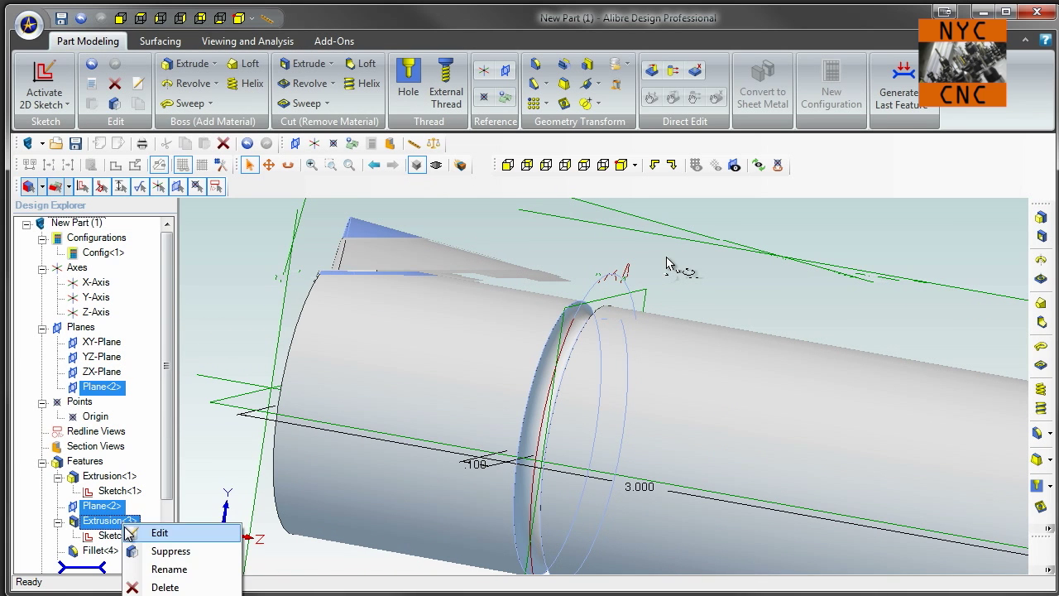
left_click(166, 529)
left_click_drag(236, 187, 242, 187)
type("2")
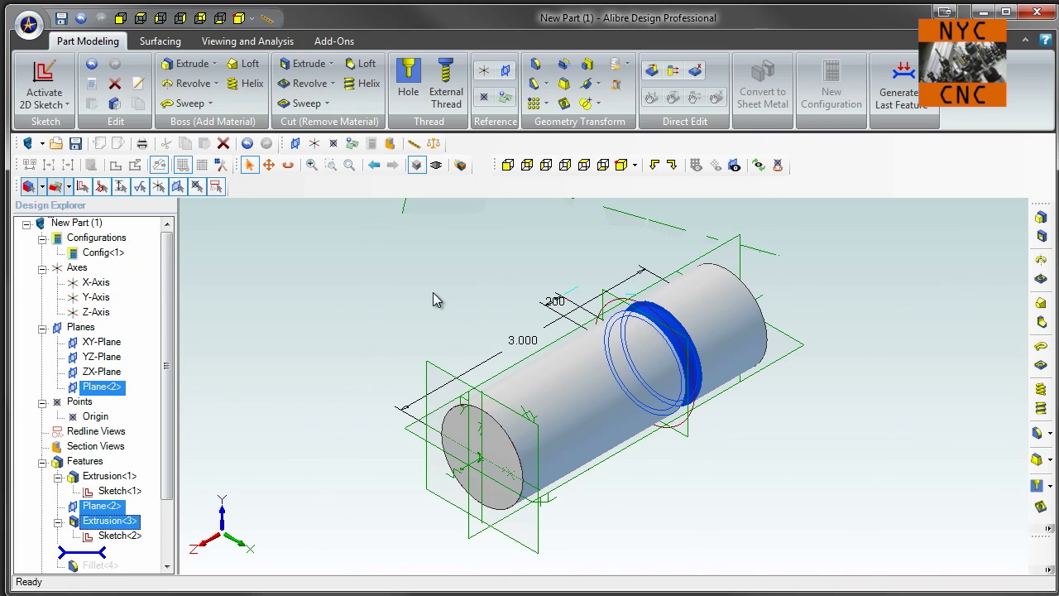
Roll the feature history forward past the fillet to regenerate it on the widened groove, and inspect the result.
scroll(507, 330, "up", 5)
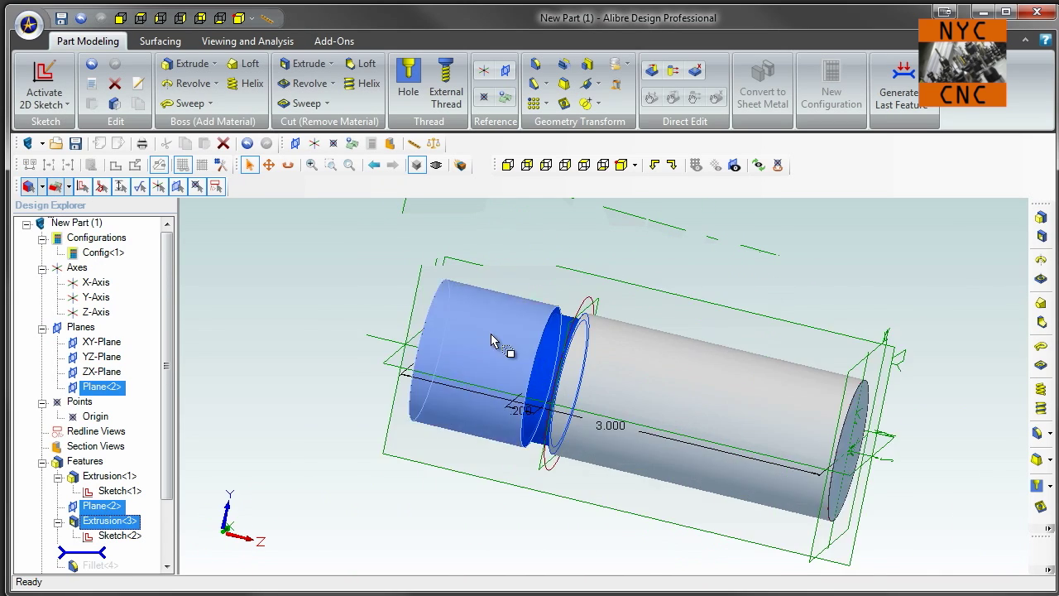
scroll(150, 514, "down", 2)
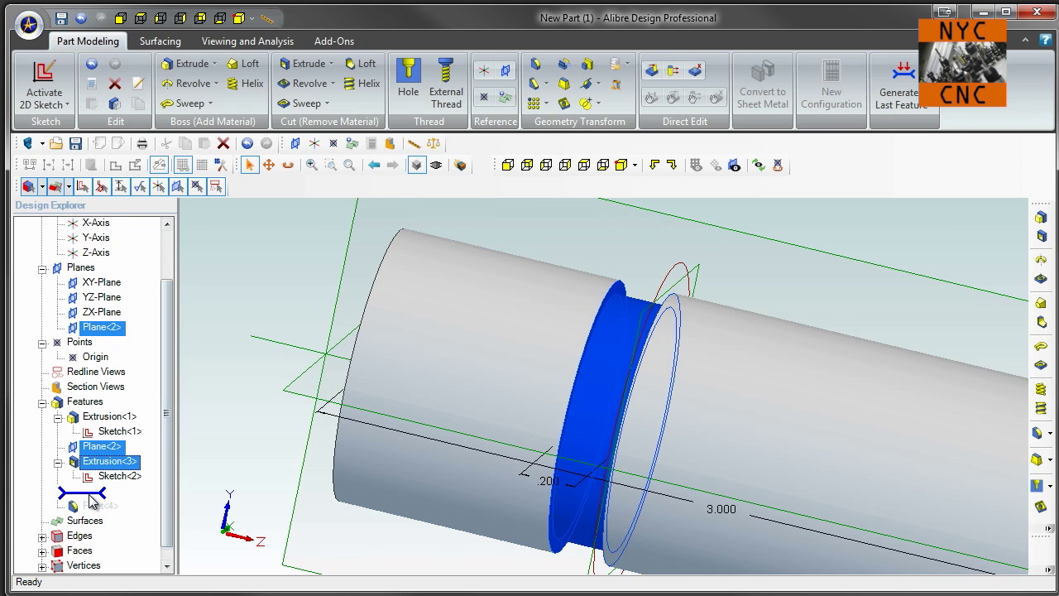
left_click_drag(82, 494, 86, 507)
middle_click_drag(268, 310, 261, 305)
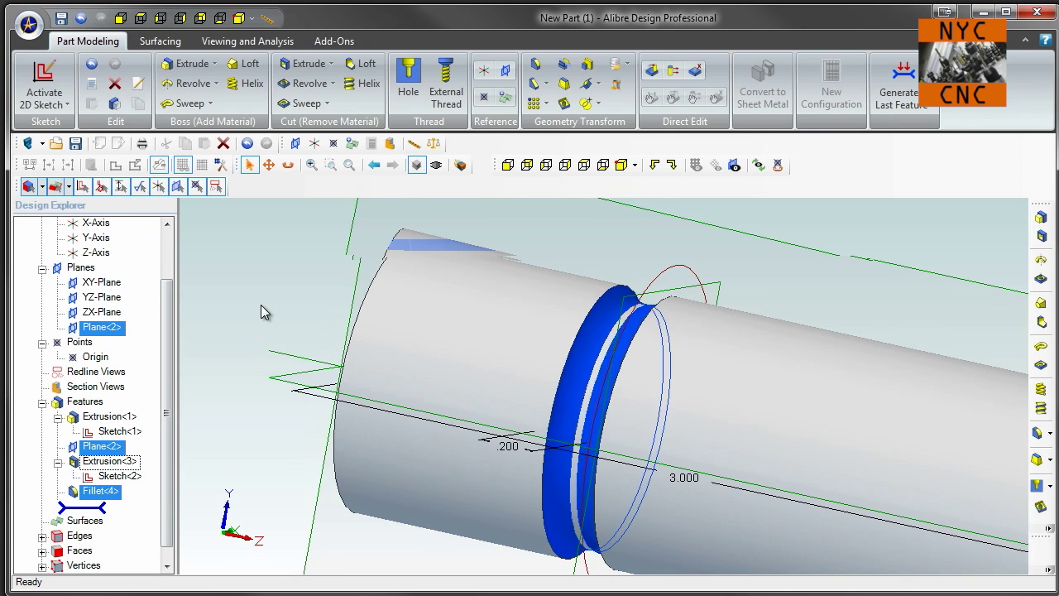
left_click(260, 305)
middle_click_drag(219, 399, 272, 372)
scroll(272, 372, "up", 4)
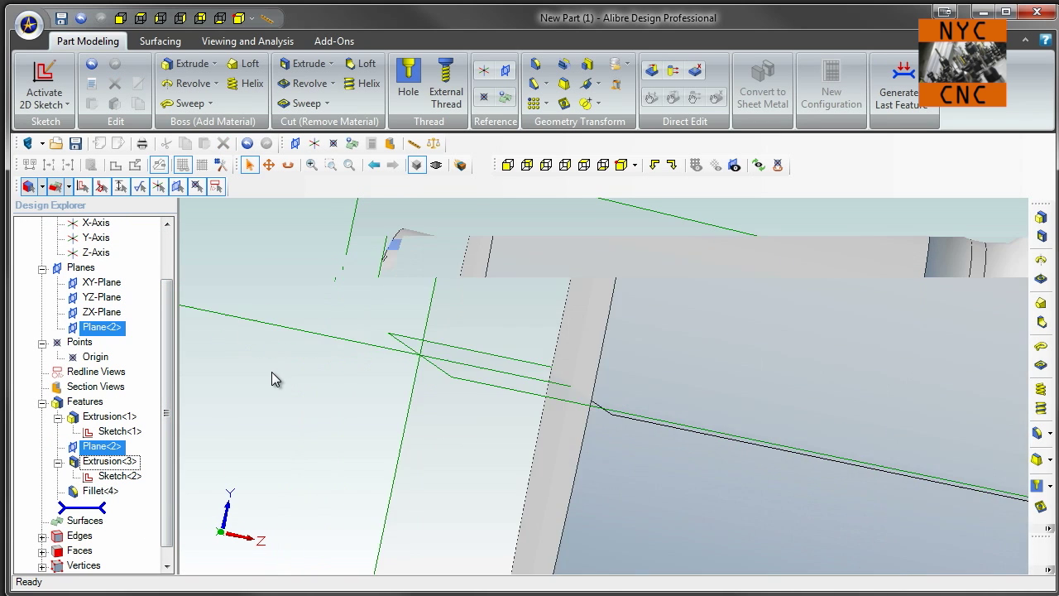
scroll(259, 513, "down", 6)
middle_click_drag(528, 533, 526, 364)
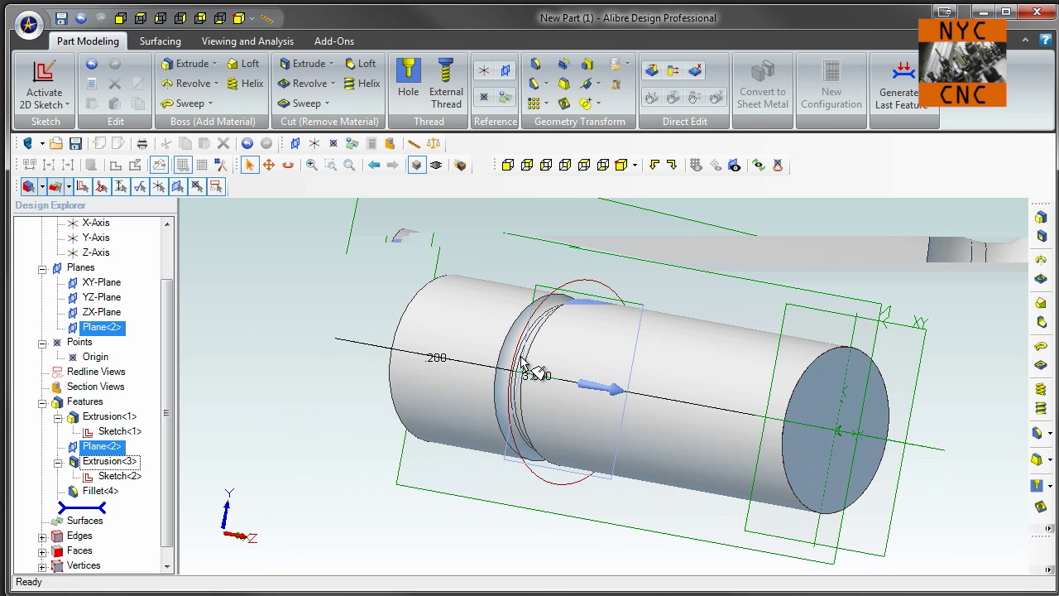
Start a 2D sketch on the YZ-Plane running lengthwise through the cylinder.
middle_click_drag(795, 304, 674, 259)
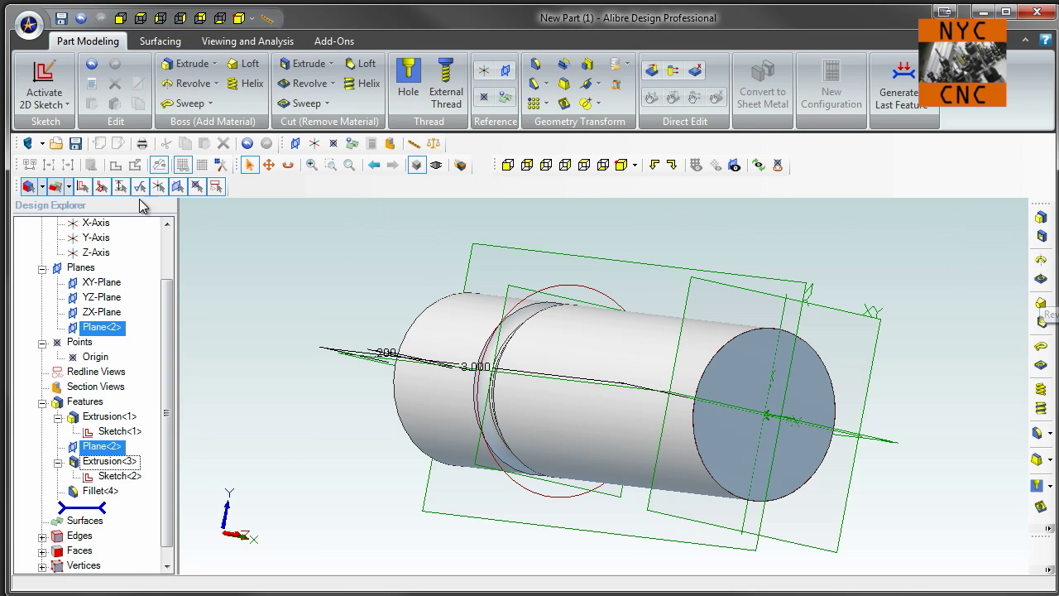
left_click(50, 73)
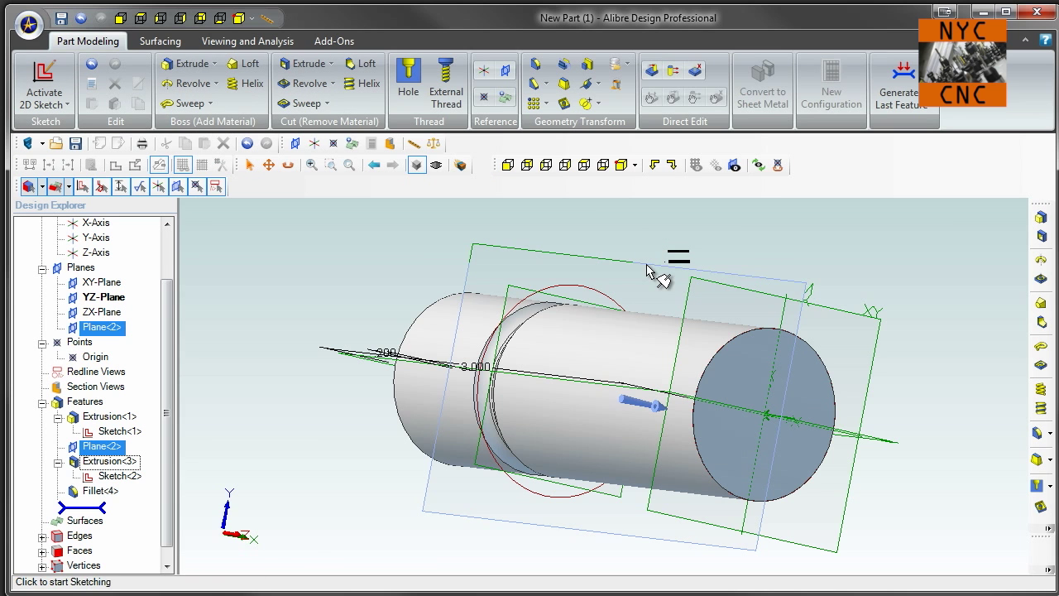
middle_click_drag(648, 265, 582, 316)
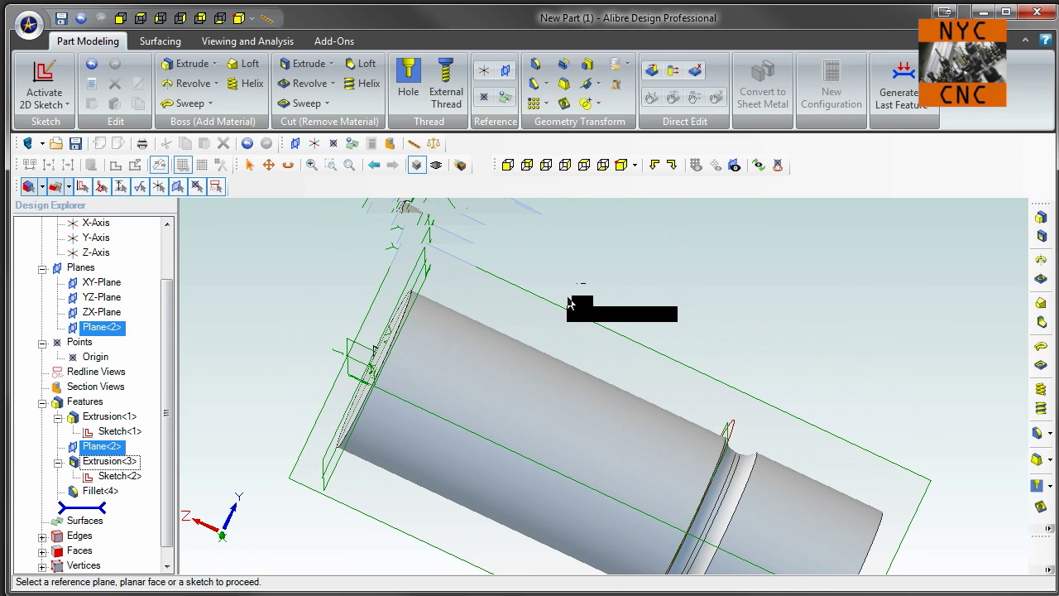
left_click(571, 305)
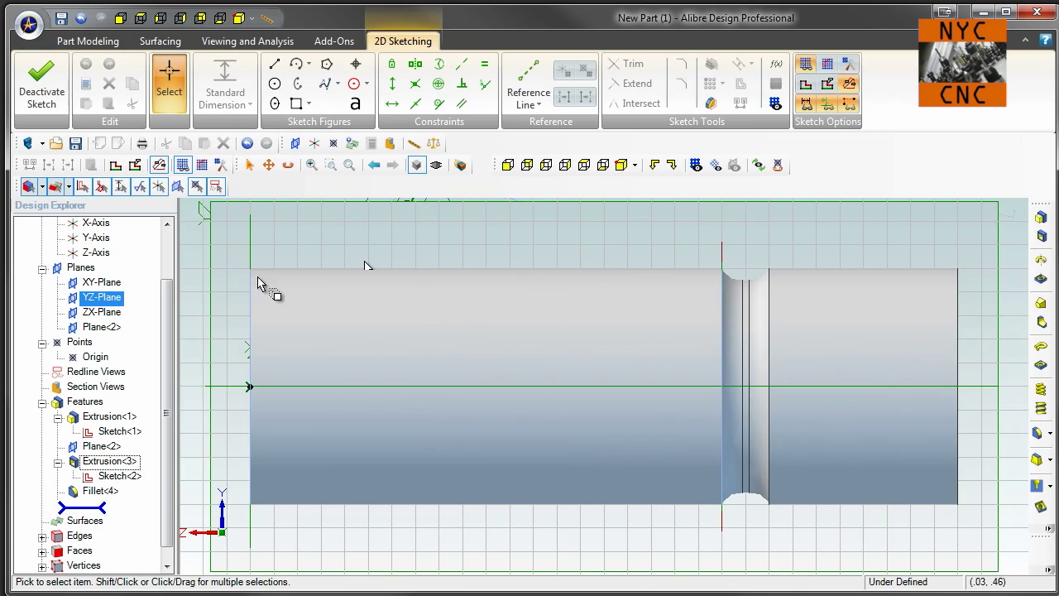
left_click(509, 166)
left_click(546, 166)
left_click(544, 167)
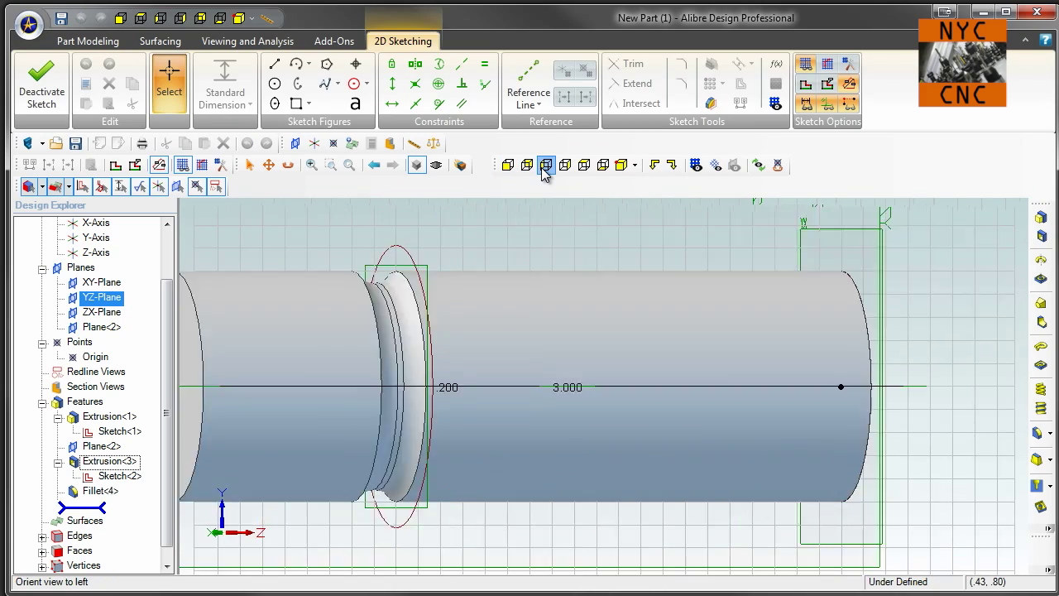
left_click(565, 165)
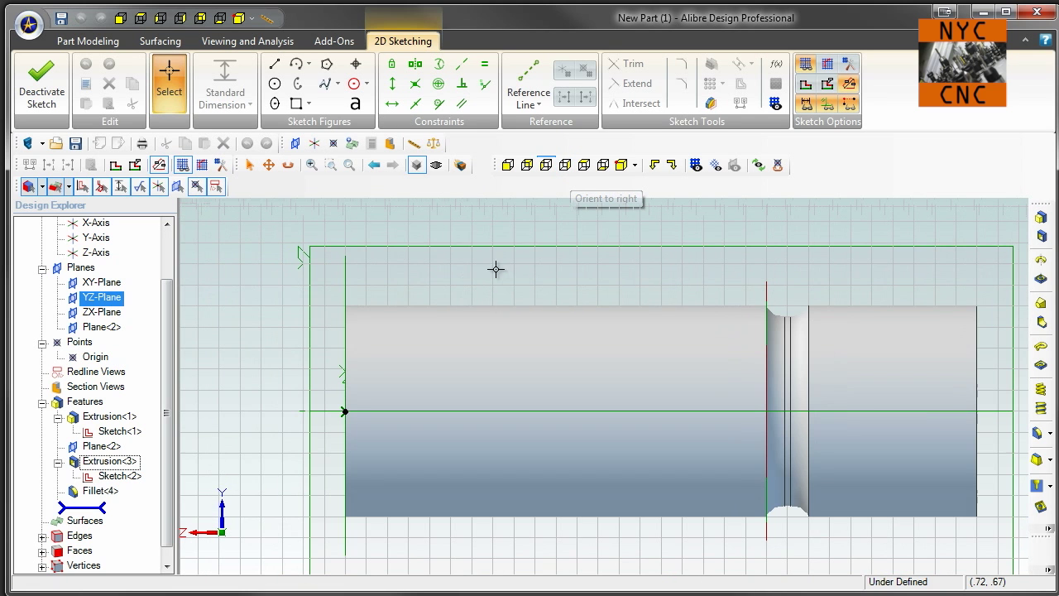
Sketch a circle 0.1 inch in diameter just above the cylinder's upper edge, between its left end and the existing groove.
left_click(274, 83)
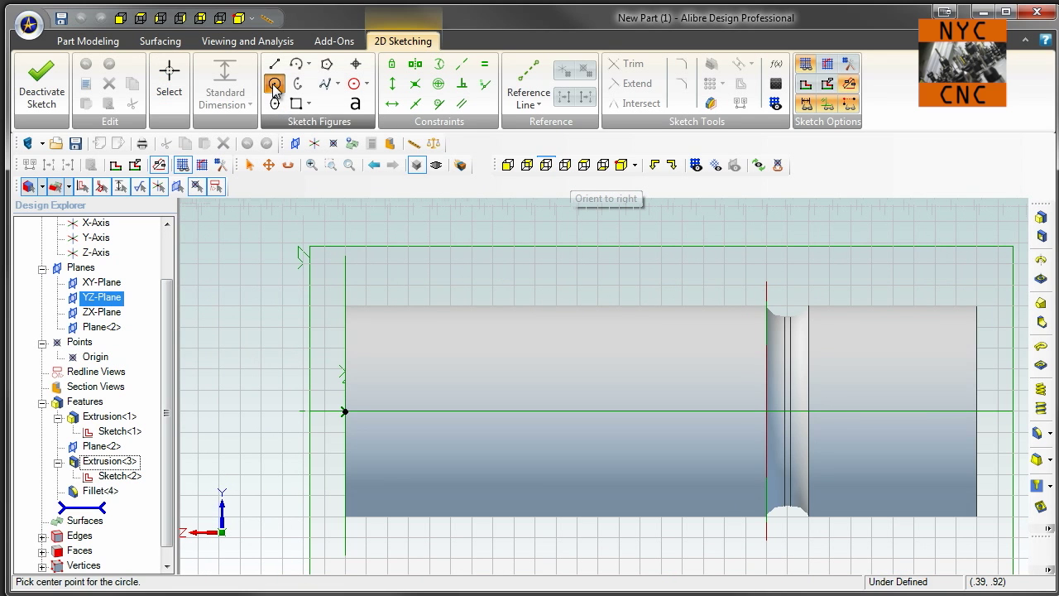
left_click(461, 292)
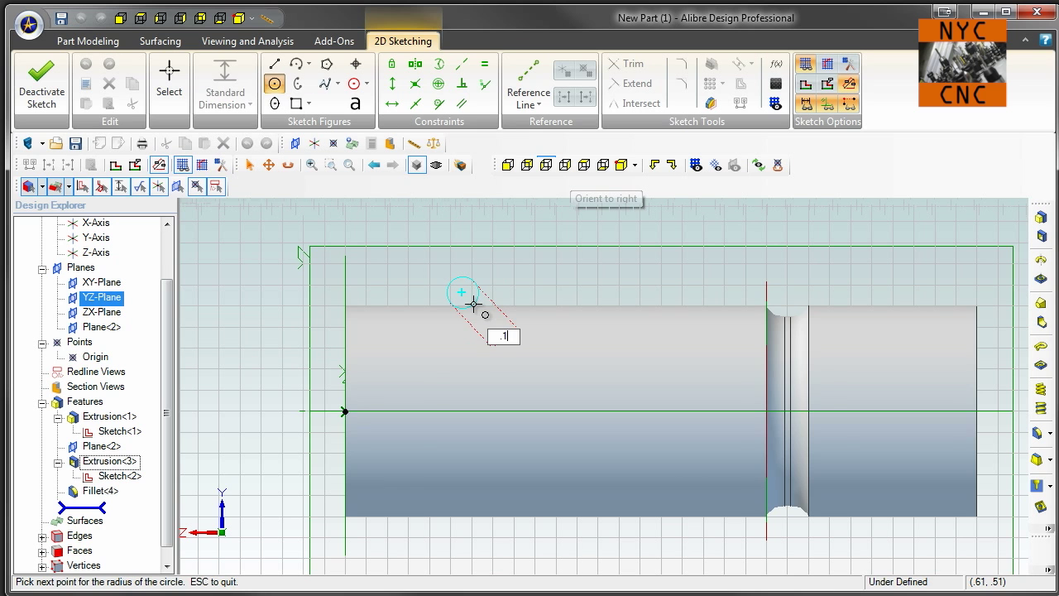
type(".1")
key("Return")
scroll(460, 290, "up", 3)
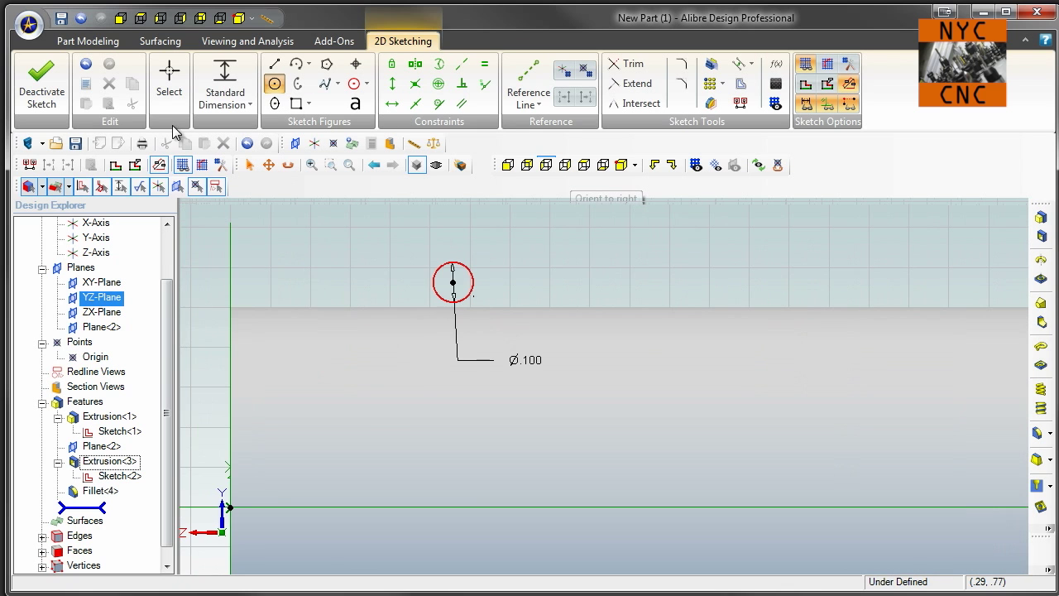
Reopen the circle's sketch and dimension the circle's centre from the cylinder's axis with the equation D1/2.
left_click(43, 82)
double_click(105, 512)
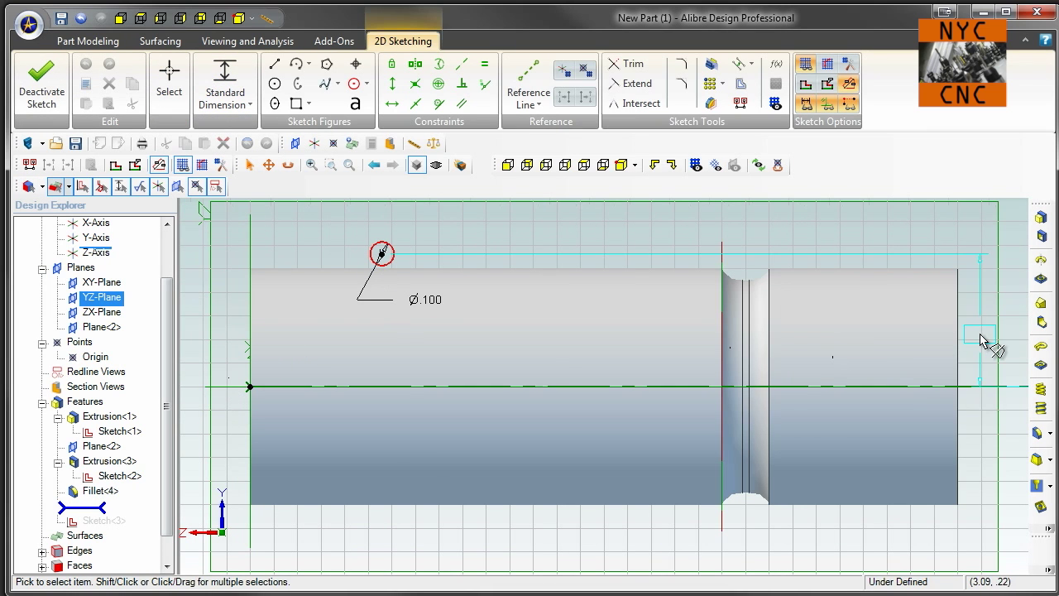
left_click(982, 341)
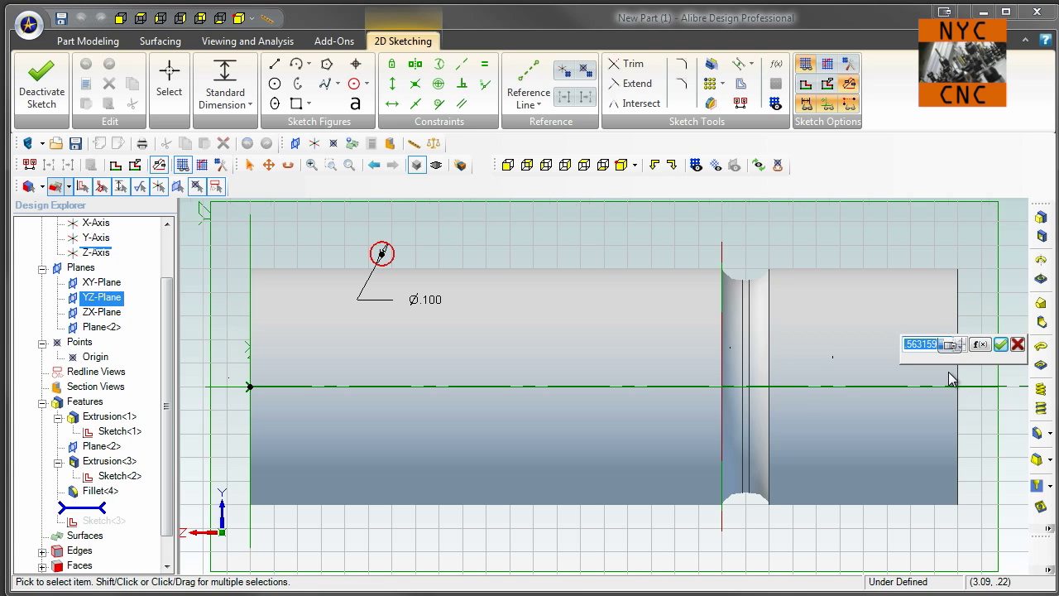
type("D")
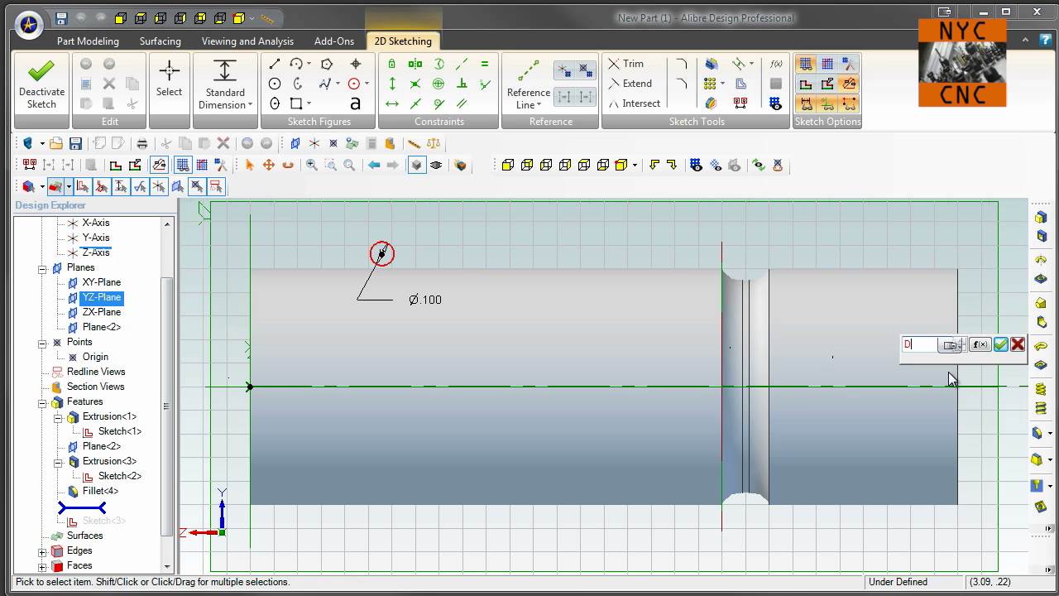
left_click(986, 345)
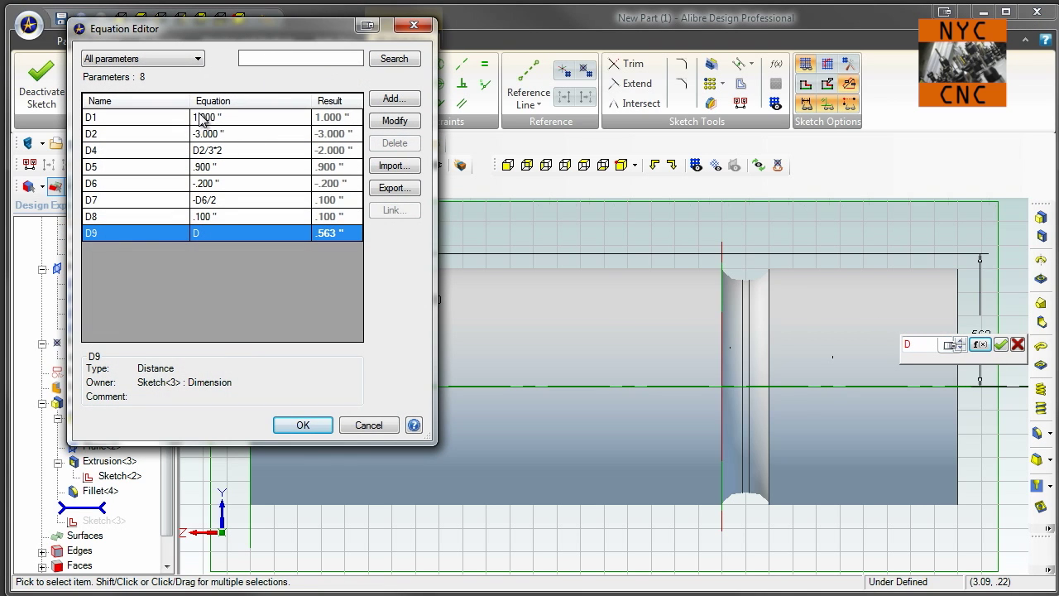
left_click(370, 426)
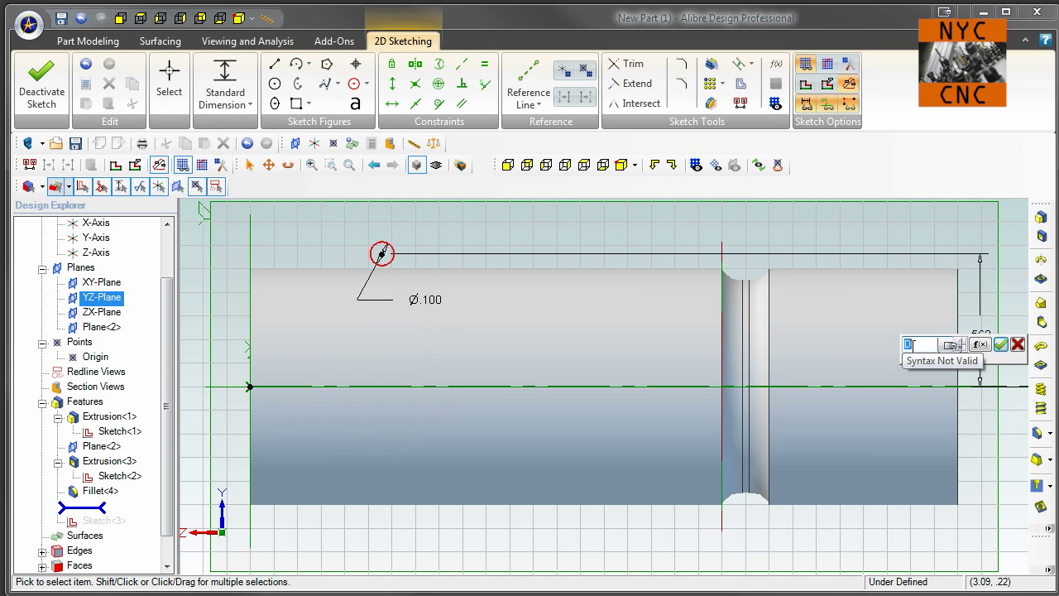
type("7/2")
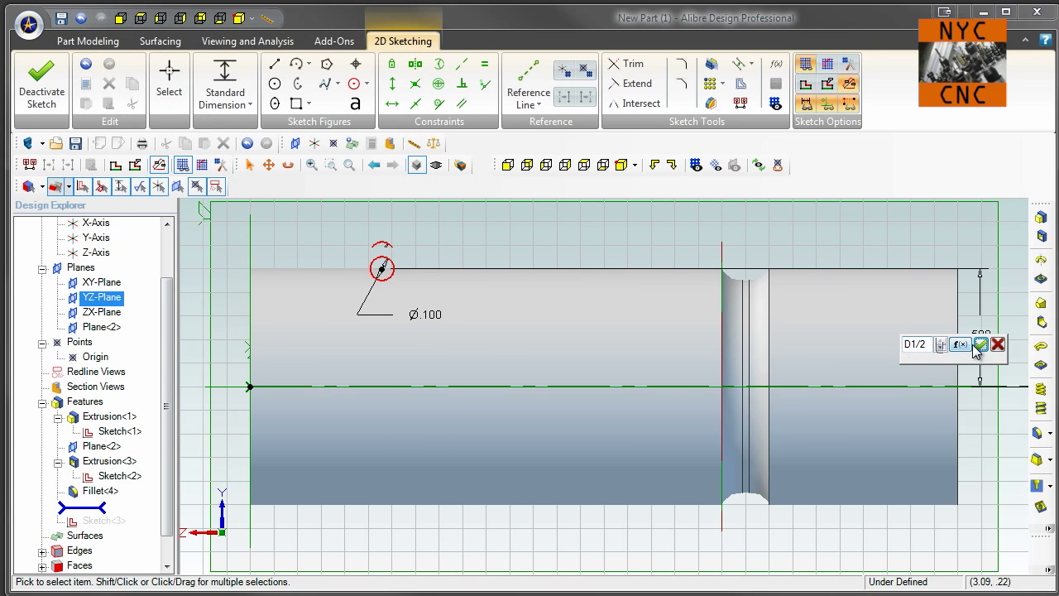
left_click(981, 343)
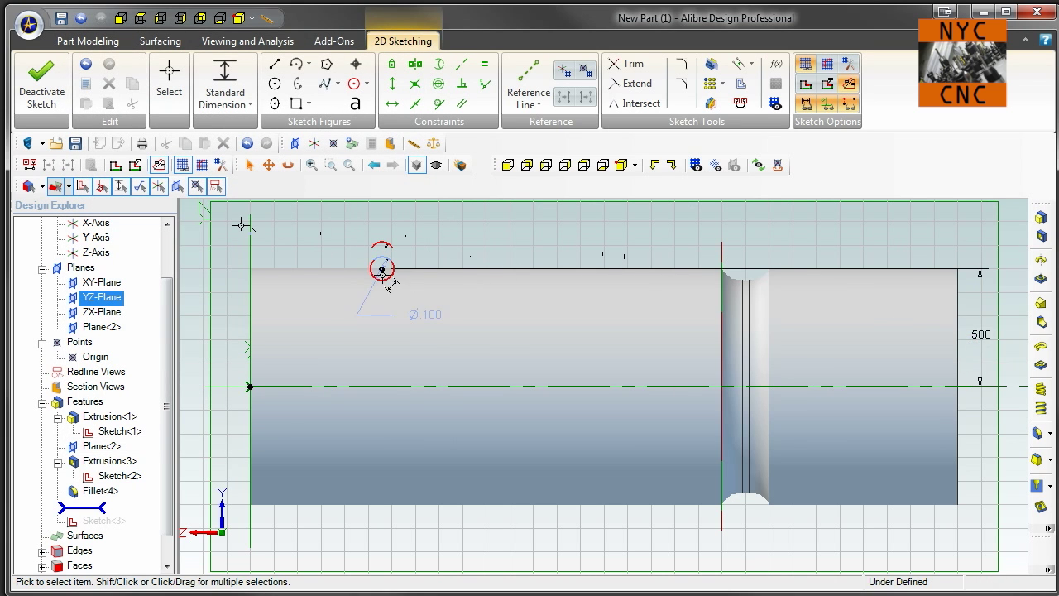
Create a 360-degree revolve cut of the circle sketch about the Z-Axis.
left_click(1042, 281)
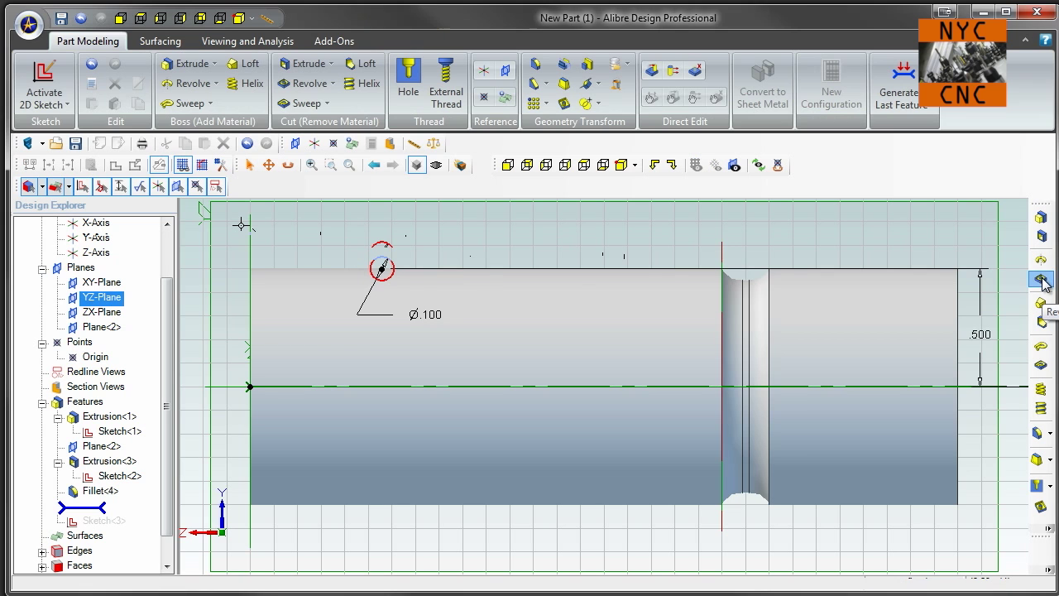
left_click_drag(624, 151, 703, 230)
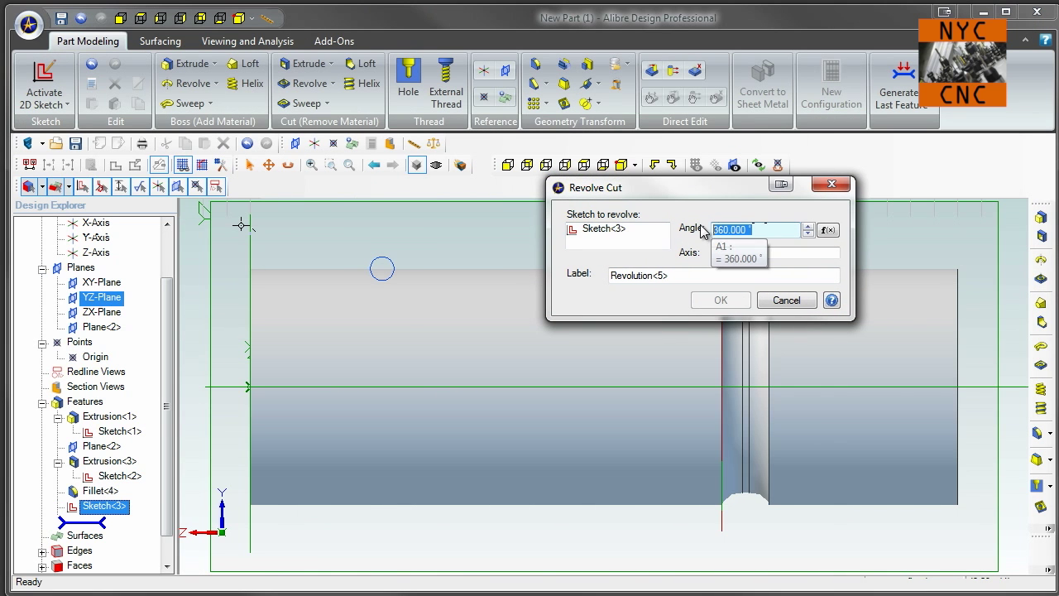
left_click(779, 254)
middle_click_drag(323, 334, 214, 375)
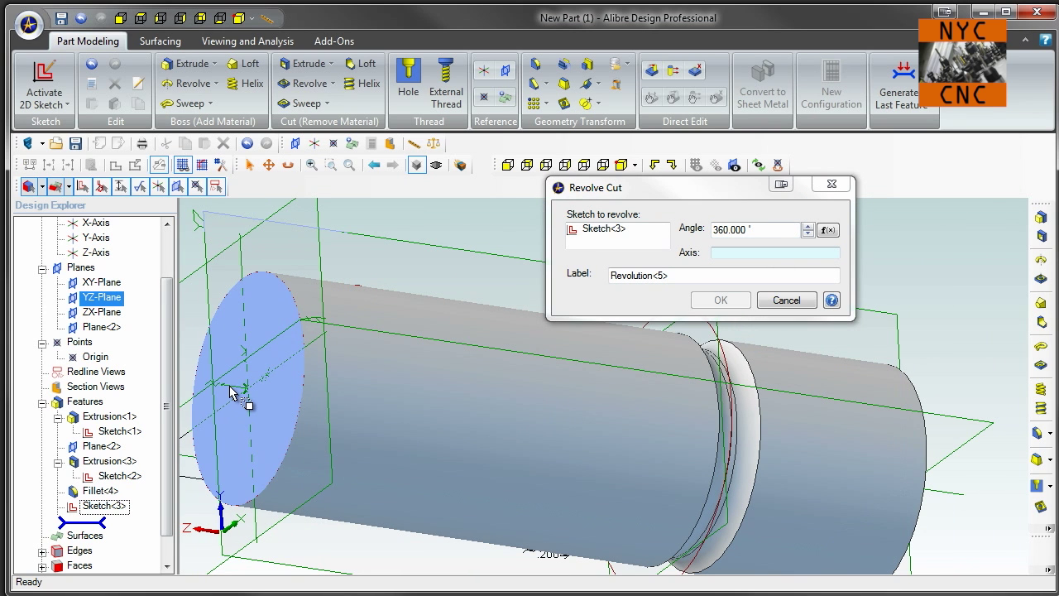
left_click(235, 396)
left_click(961, 498)
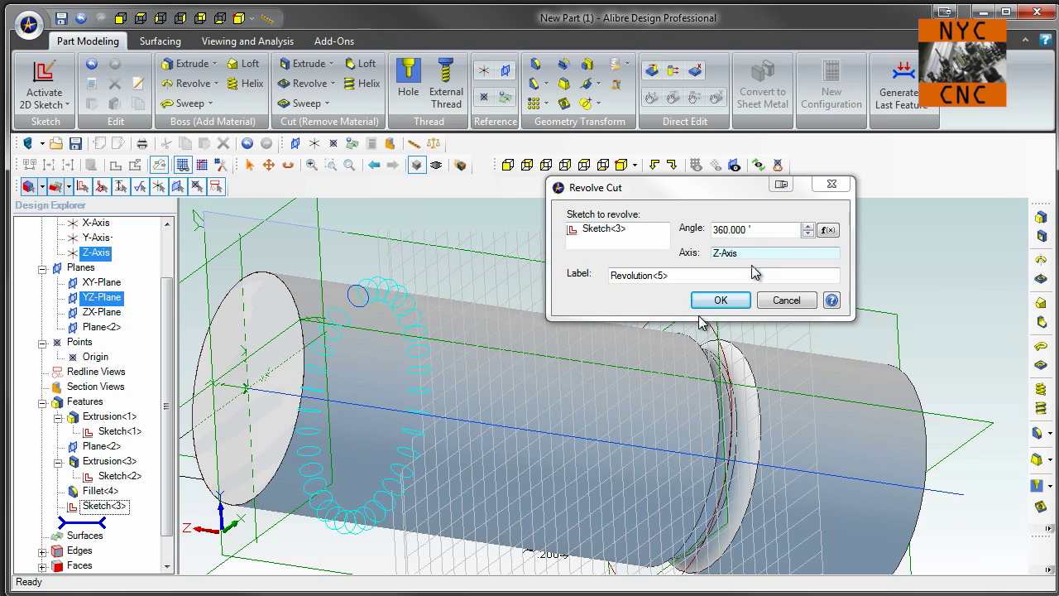
left_click(719, 300)
Inspect the round revolved groove, reopen its sketch and delete the circle profile.
middle_click_drag(566, 238, 613, 248)
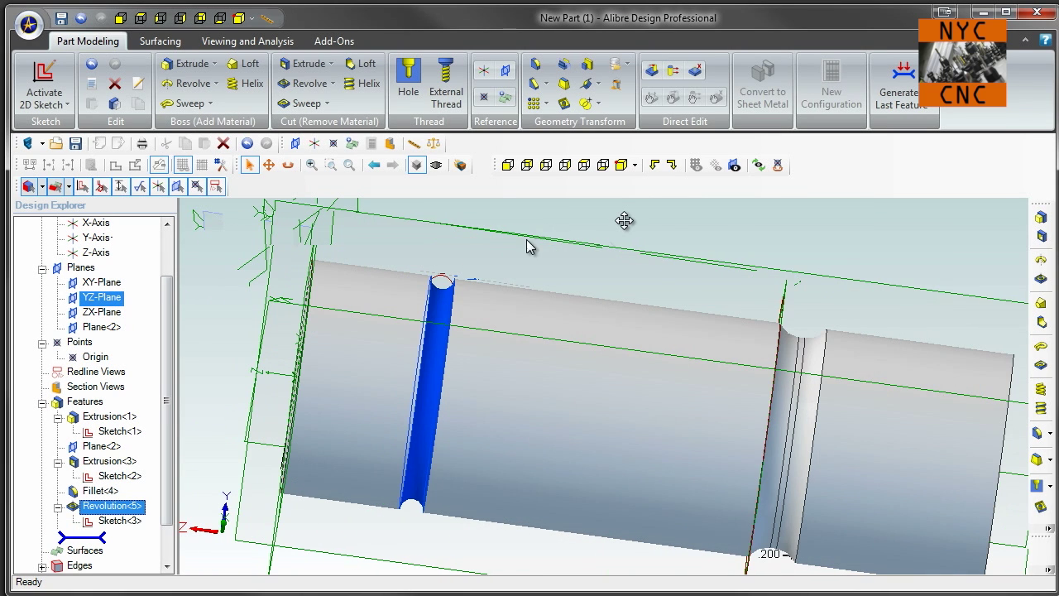
scroll(420, 246, "down", 3)
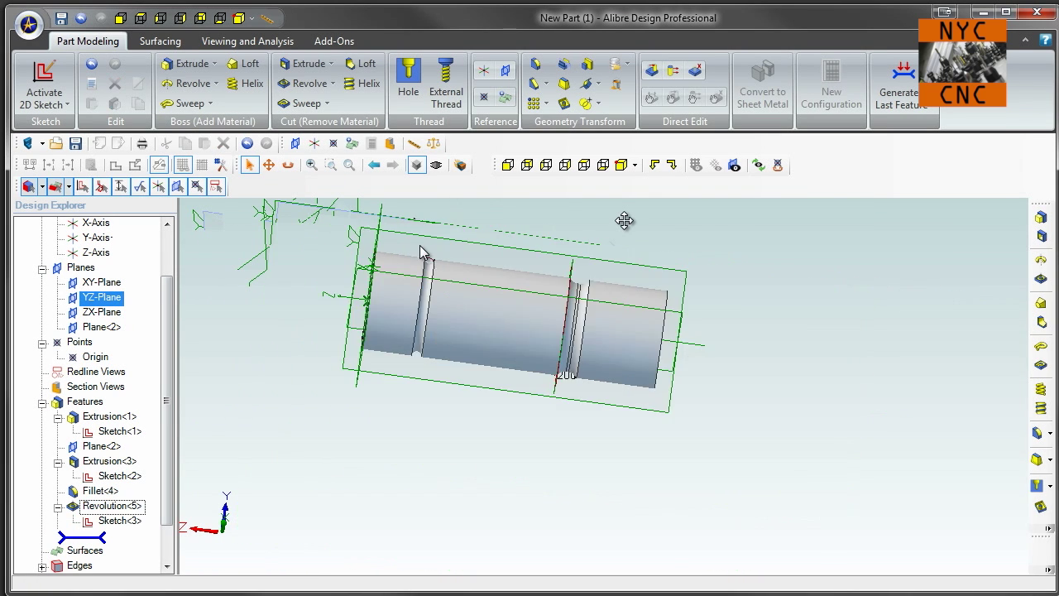
scroll(420, 246, "up", 5)
middle_click_drag(513, 418, 548, 307)
scroll(531, 273, "down", 3)
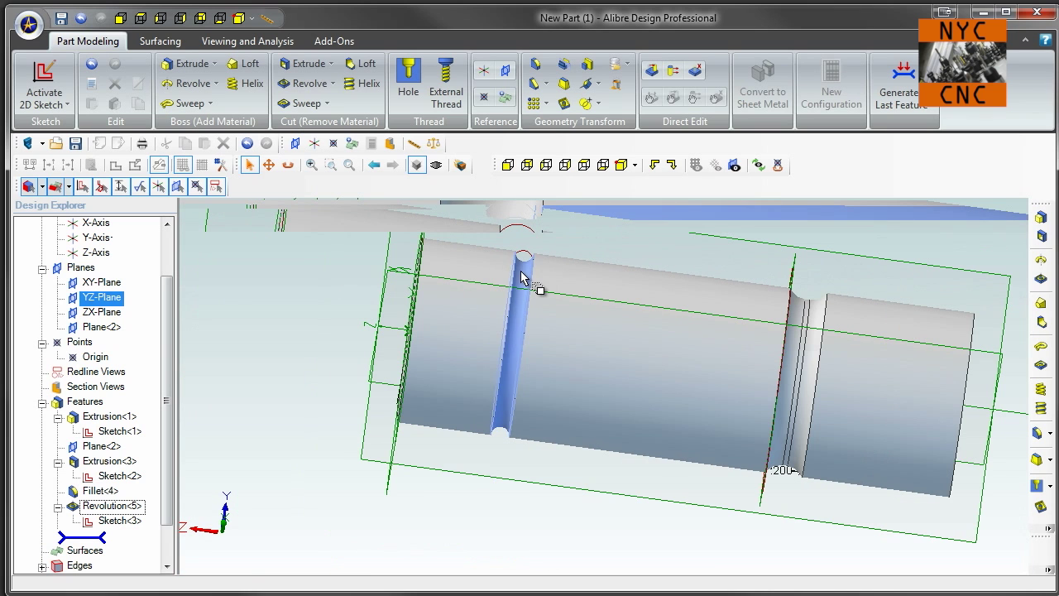
middle_click_drag(542, 230, 540, 249)
left_click(116, 522)
double_click(116, 523)
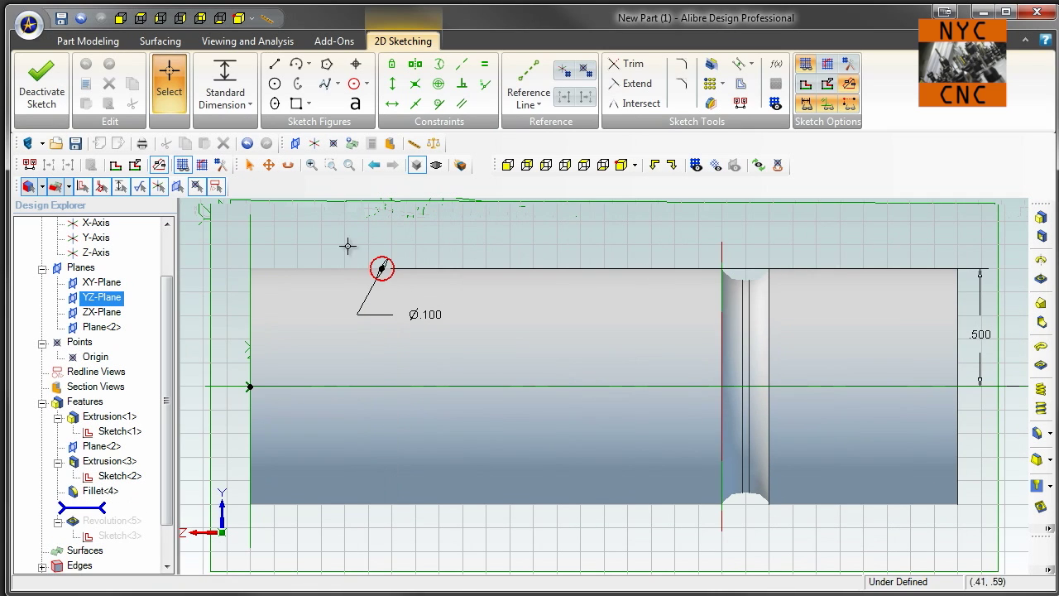
left_click(381, 269)
key("Delete")
Sketch a rectangle straddling the cylinder's upper edge as the new groove profile, and exit the sketch to regenerate the revolve cut.
left_click(297, 103)
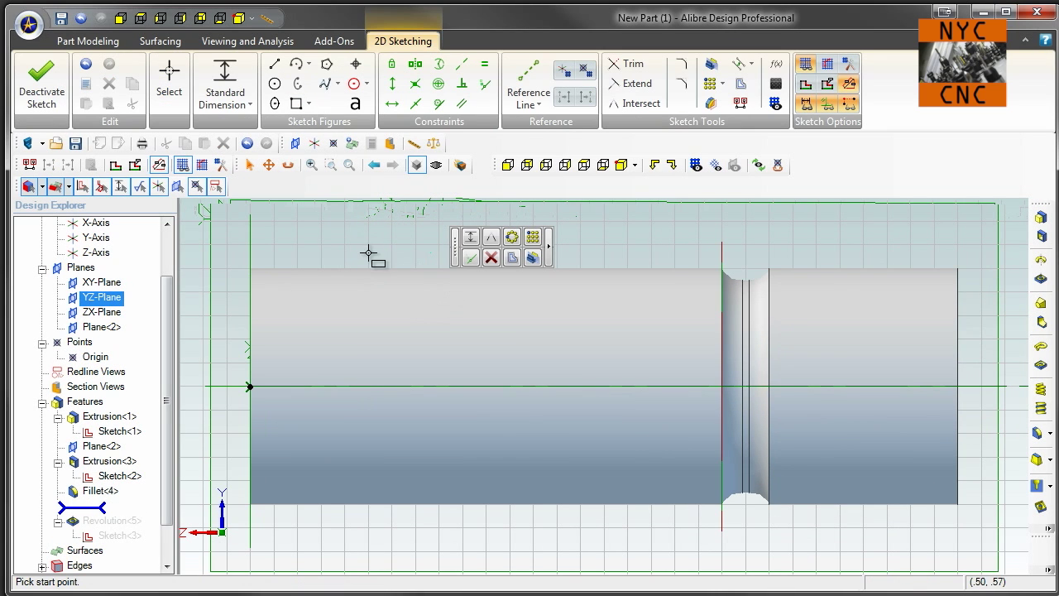
left_click(391, 285)
left_click(340, 253)
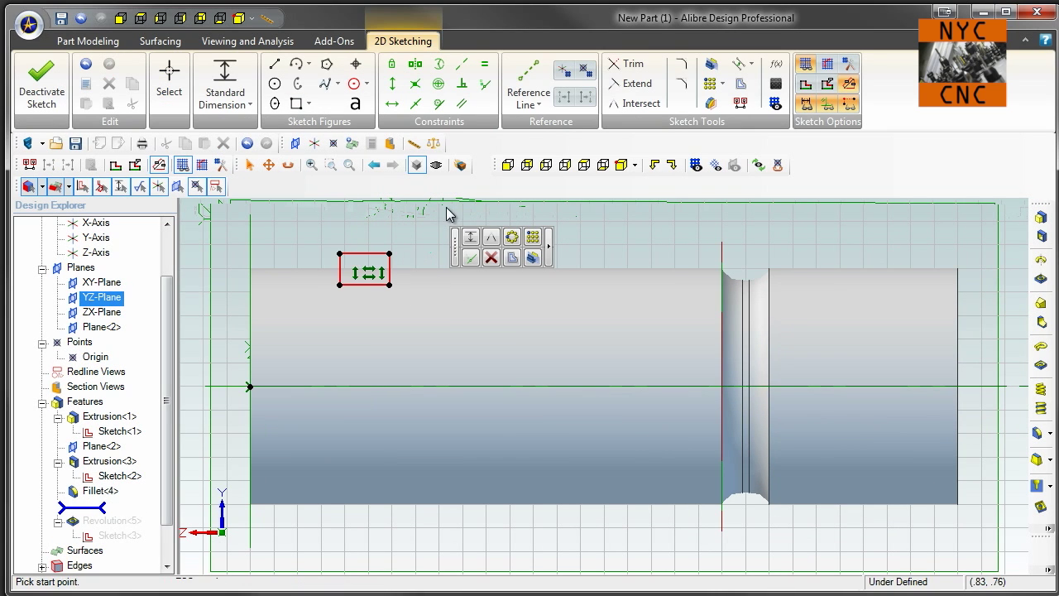
left_click(42, 83)
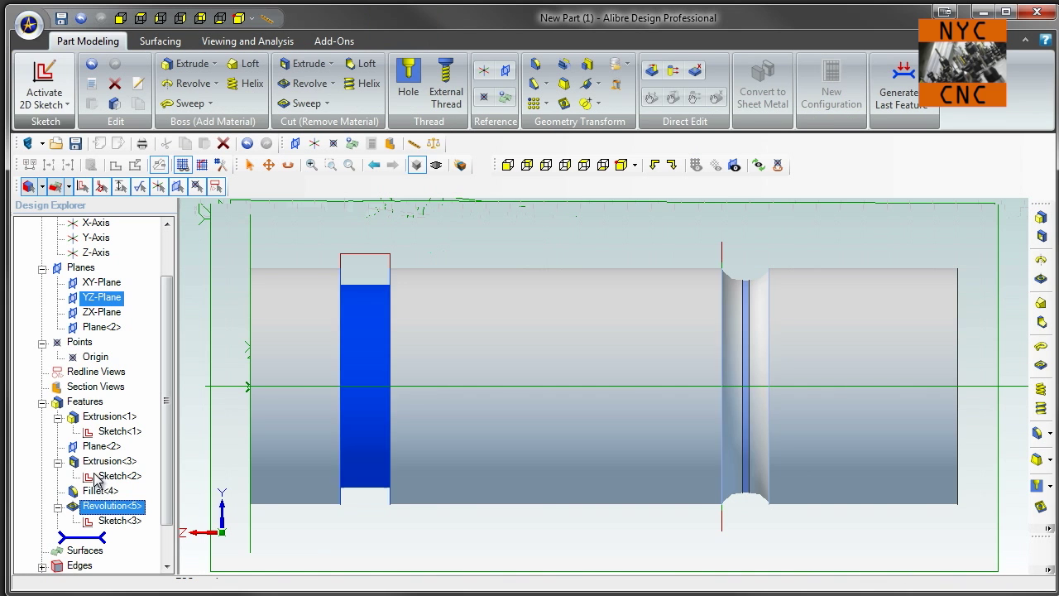
Examine the rectangular revolved groove and the filleted groove on the finished cylinder from an angled view.
left_click_drag(98, 537, 97, 553)
middle_click_drag(294, 311, 425, 300)
left_click(572, 256)
middle_click_drag(572, 257, 493, 269)
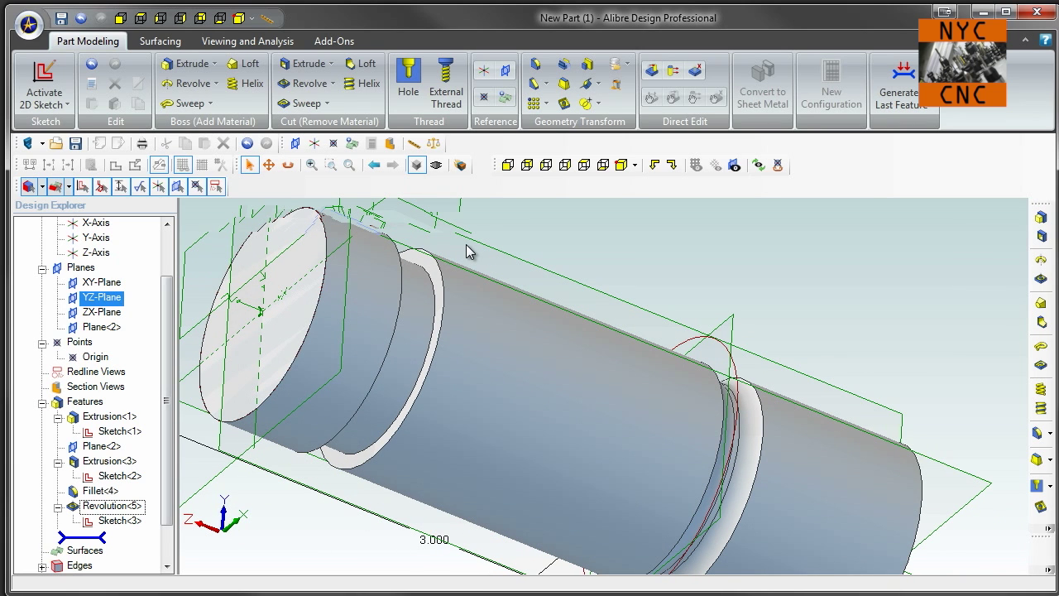
scroll(480, 266, "down", 5)
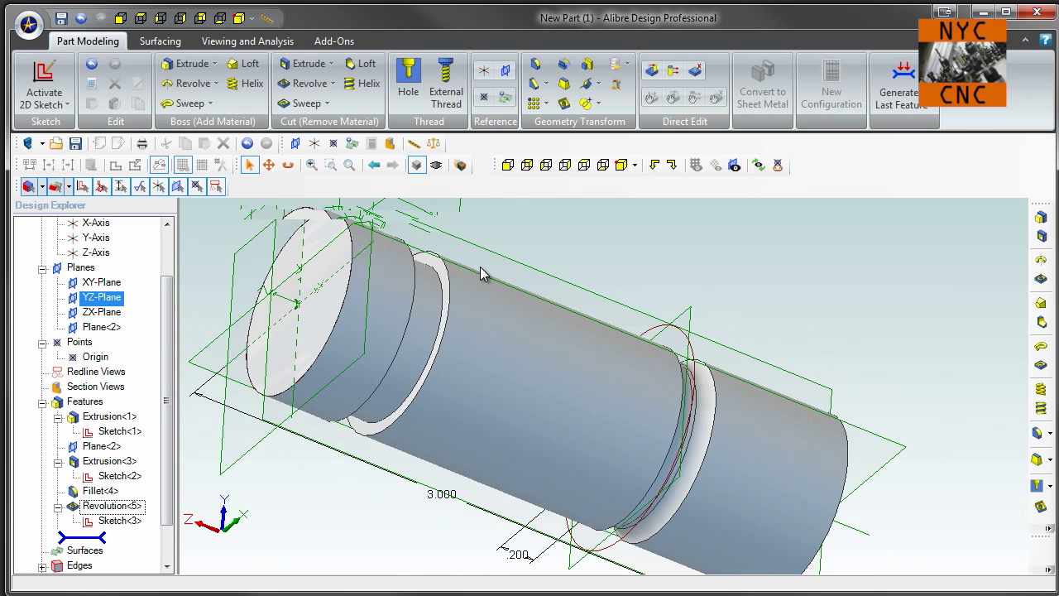
scroll(480, 266, "up", 3)
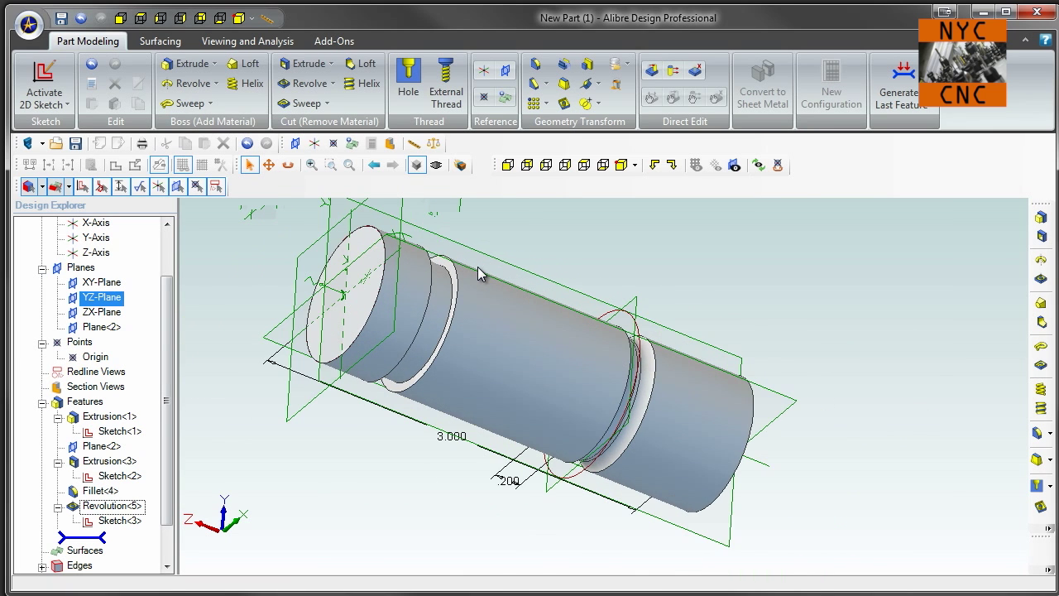
scroll(491, 245, "up", 1)
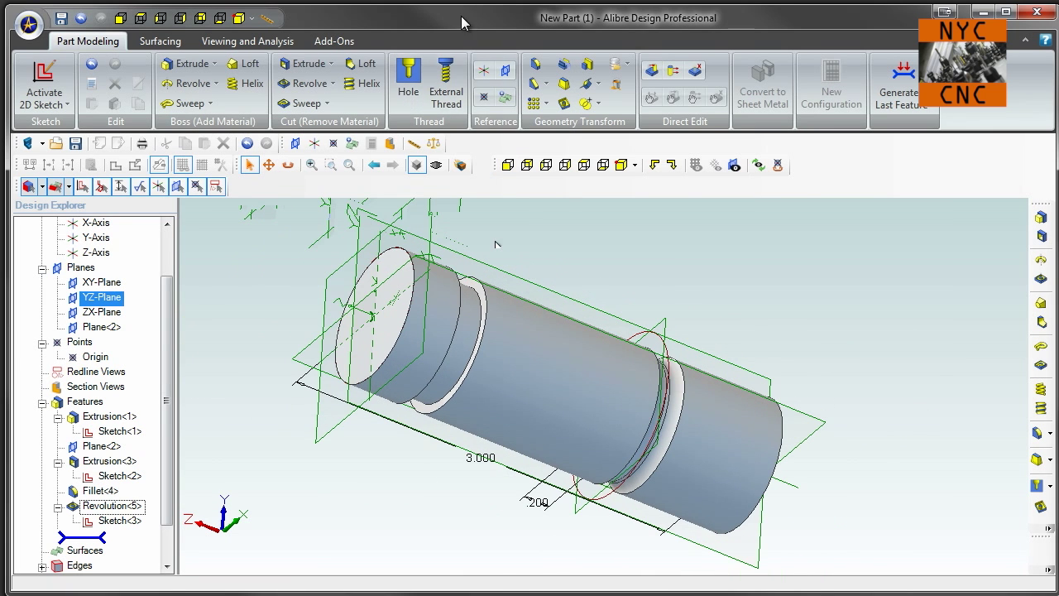
left_click_drag(461, 17, 453, 14)
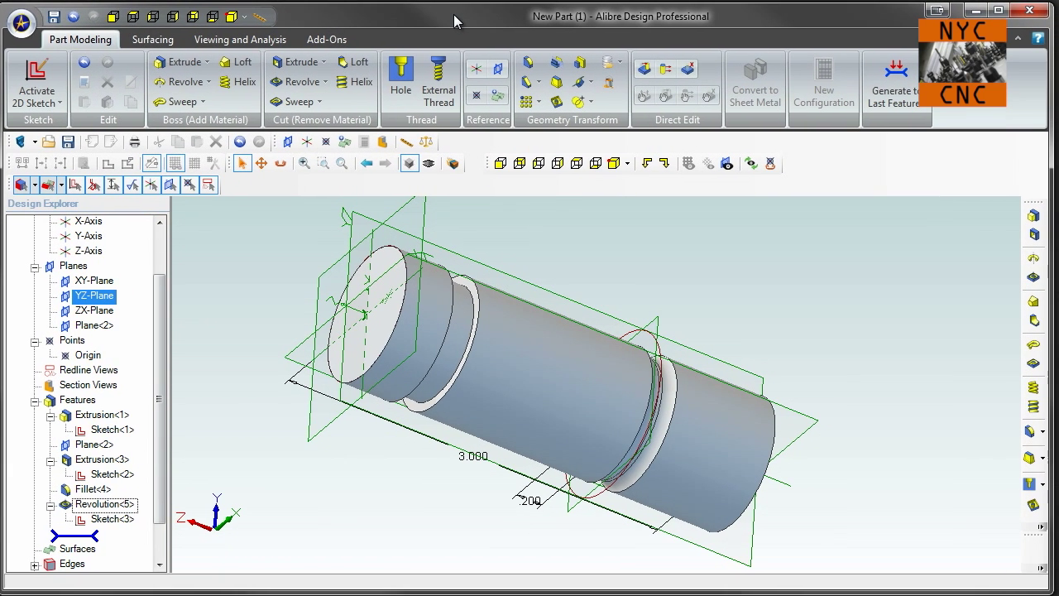